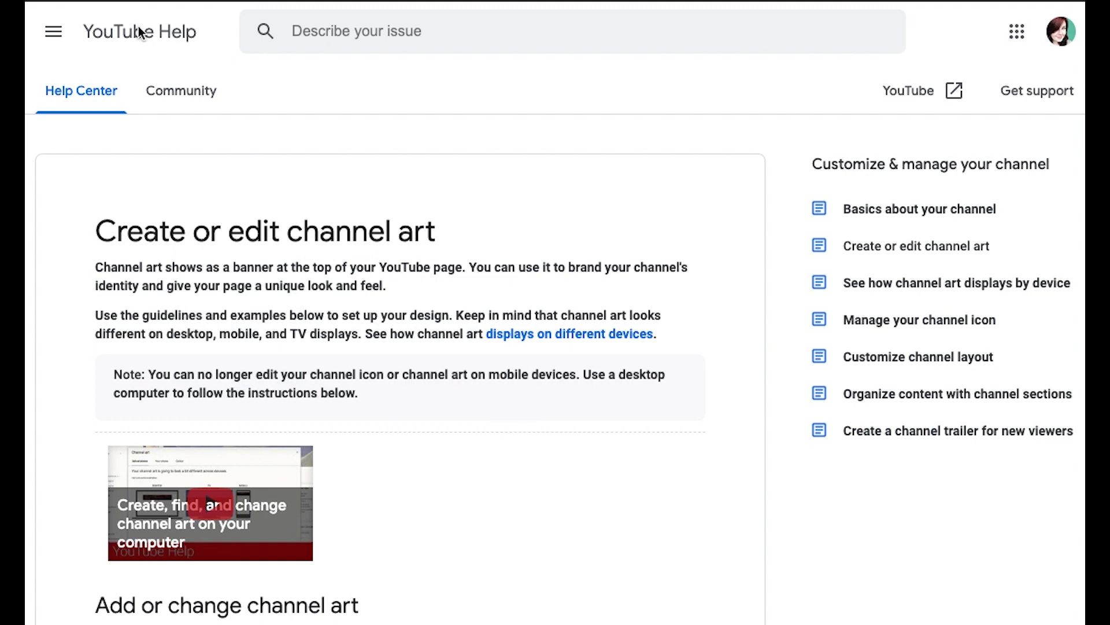
# - Expand the Image size & file guidelines in the channel art help article and examine the dimensions and safe-area template
pyautogui.scroll(-8, 463, 165)
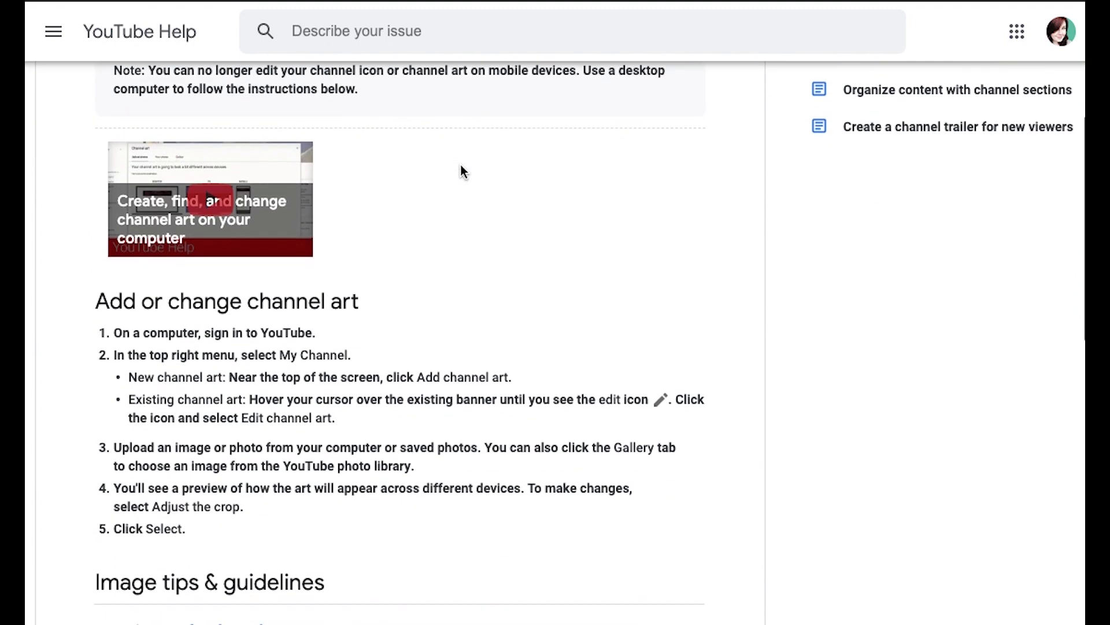
pyautogui.scroll(-3, 463, 169)
pyautogui.scroll(1, 462, 185)
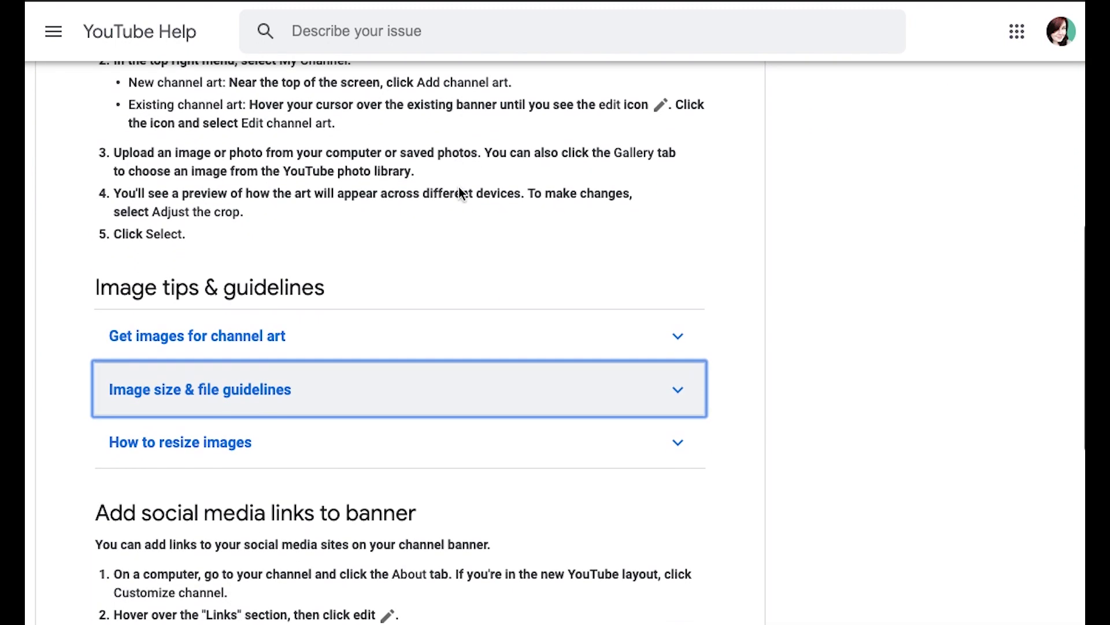
pyautogui.click(465, 388)
pyautogui.scroll(-6, 523, 390)
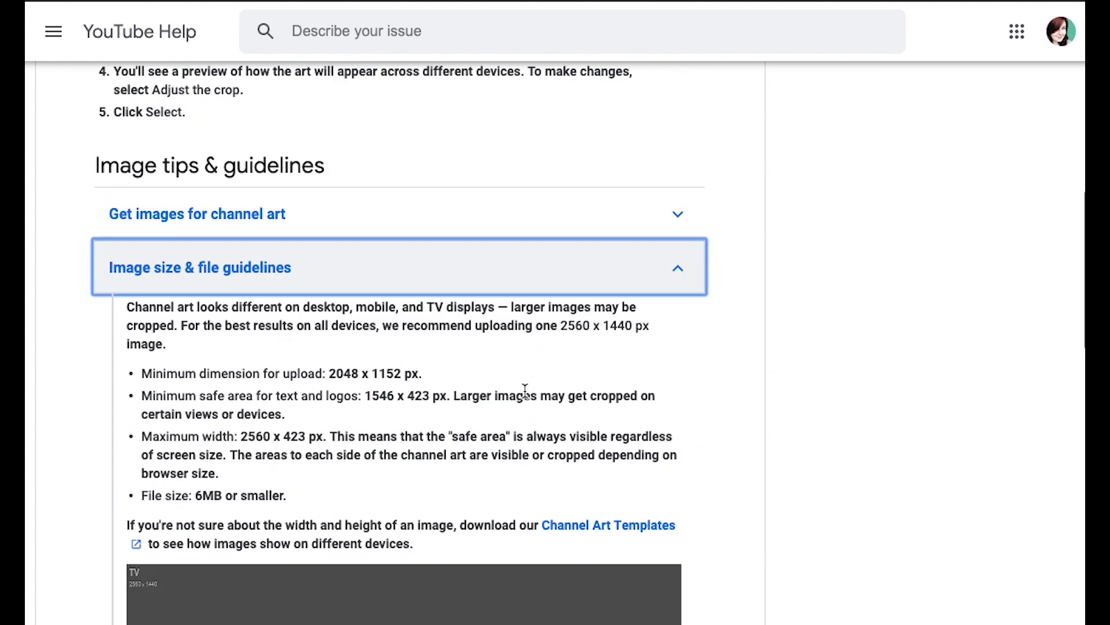
pyautogui.scroll(-2, 527, 394)
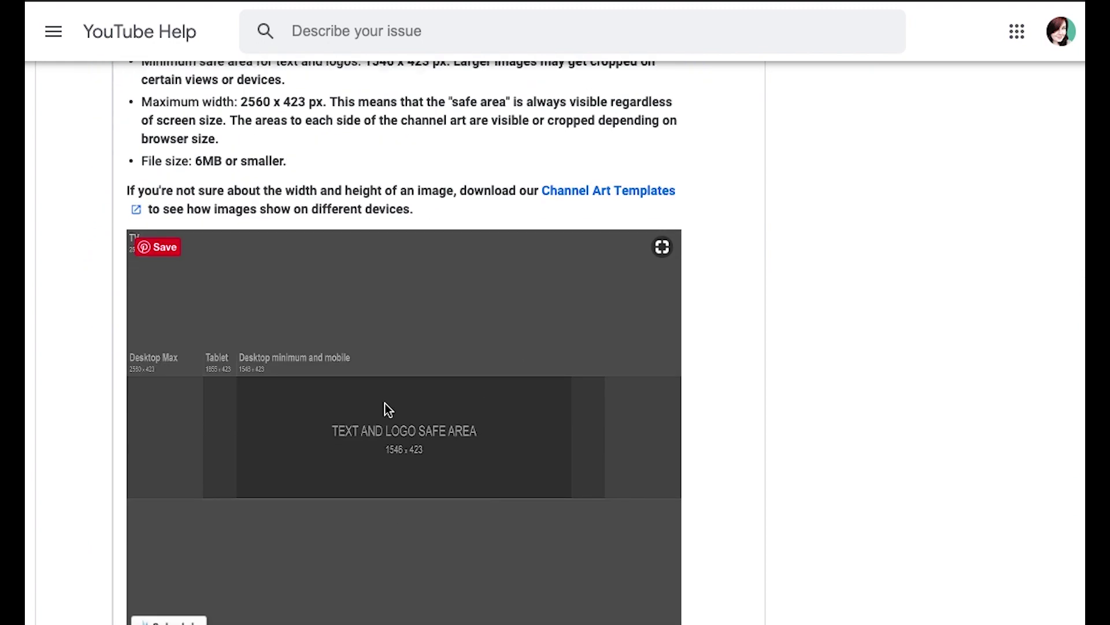
pyautogui.scroll(1, 458, 277)
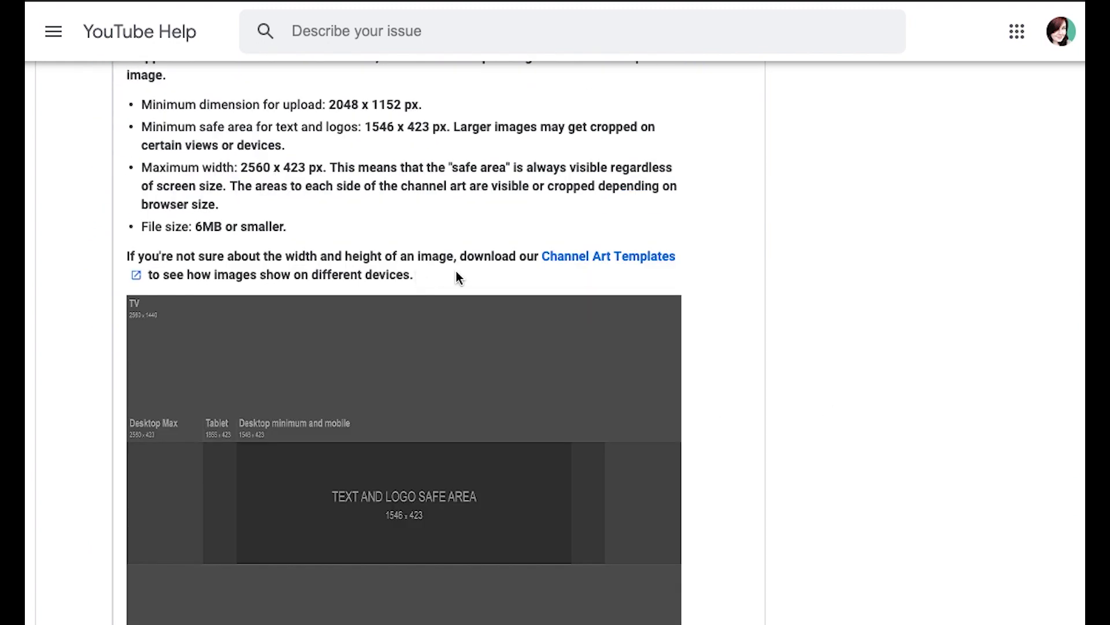
# - Highlight the recommended upload size of 2560 x 1440 px in the image guidelines
pyautogui.click(583, 268)
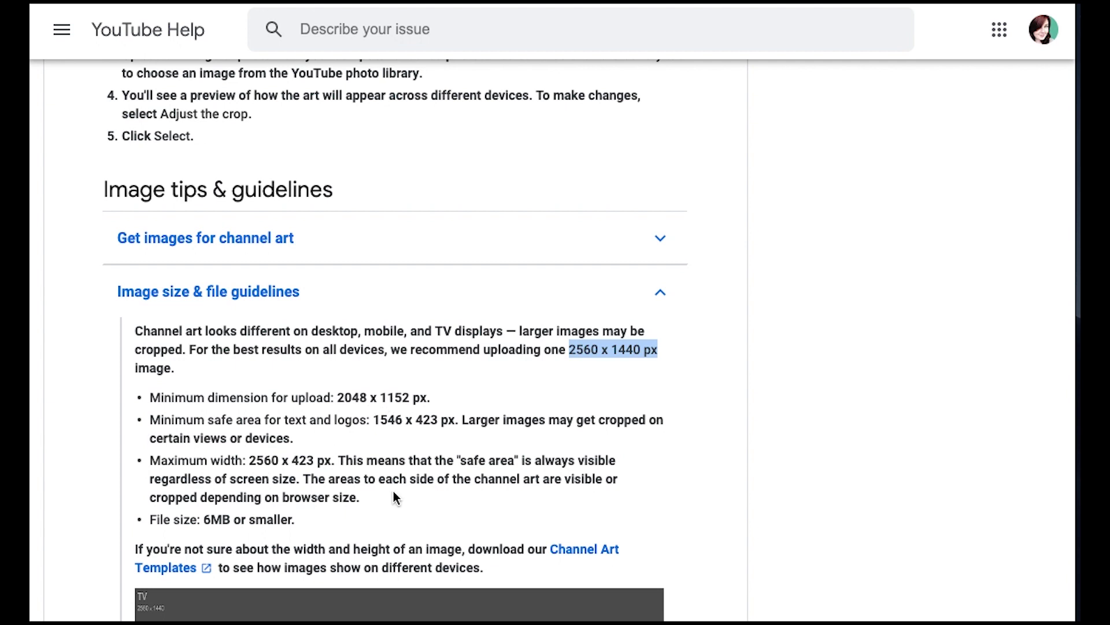
pyautogui.click(564, 355)
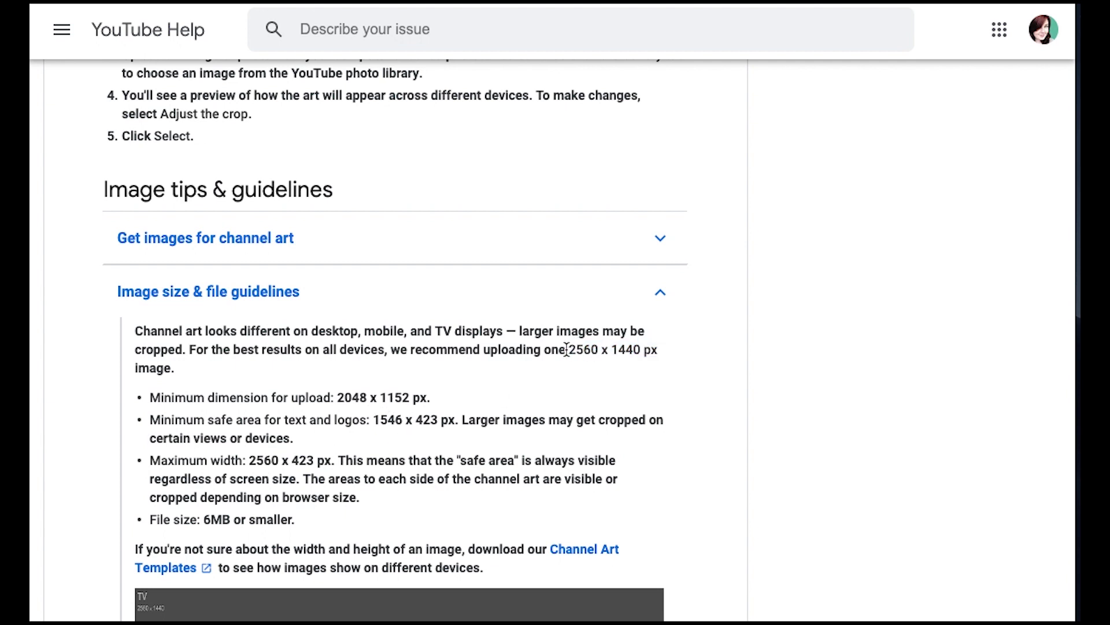
pyautogui.moveTo(566, 349); pyautogui.dragTo(651, 351)
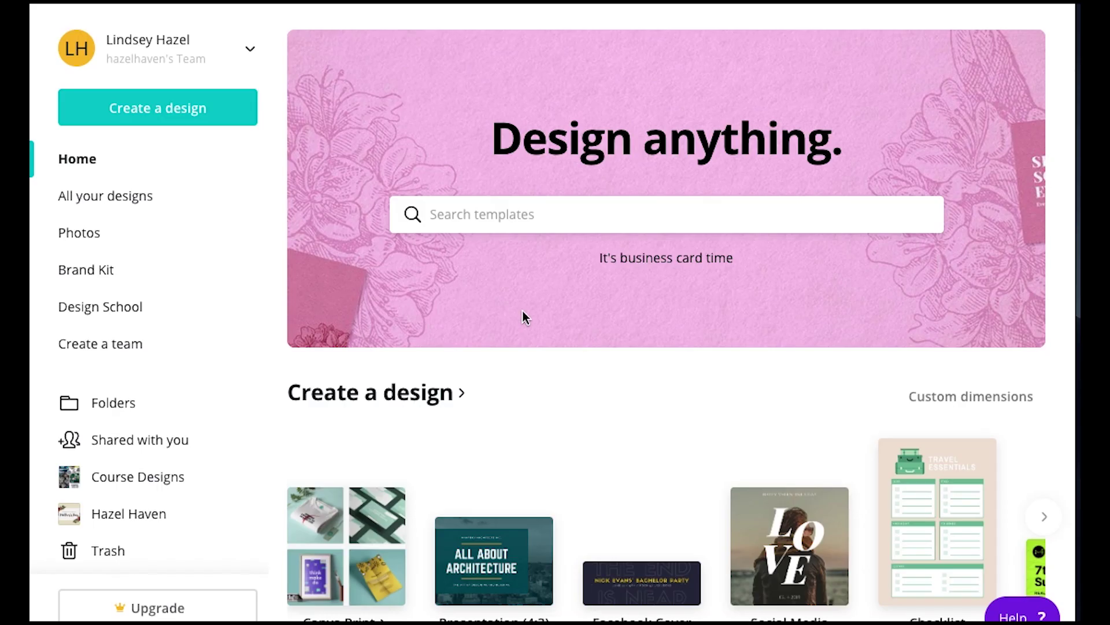
# - Switch to Canva, open the existing "youtube channel art" design and check its page dimensions
pyautogui.scroll(-9, 534, 314)
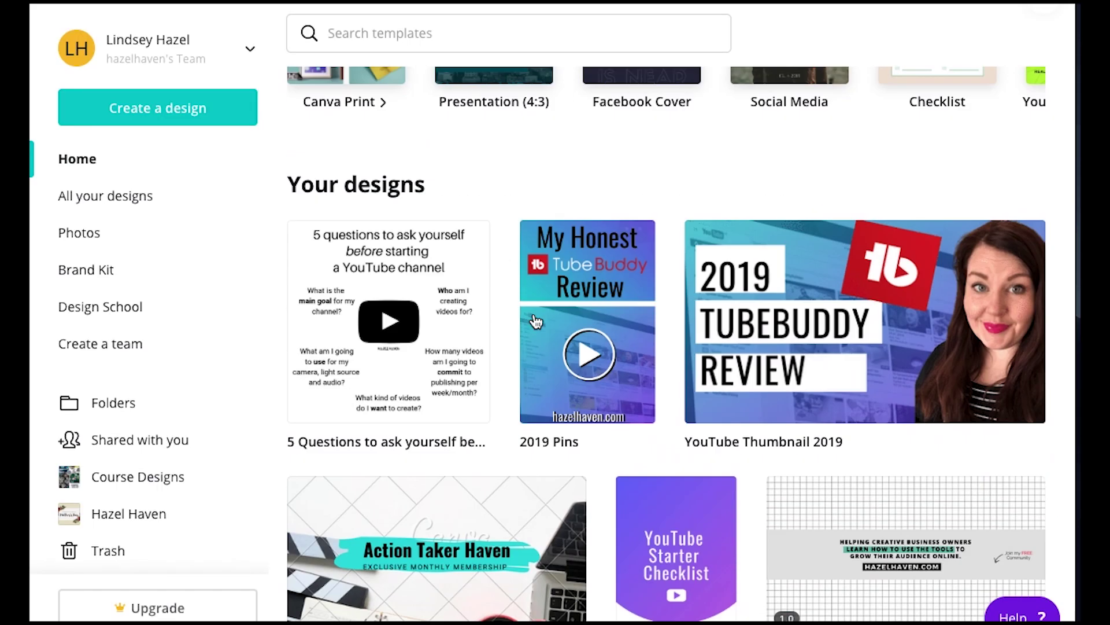
pyautogui.scroll(-4, 535, 322)
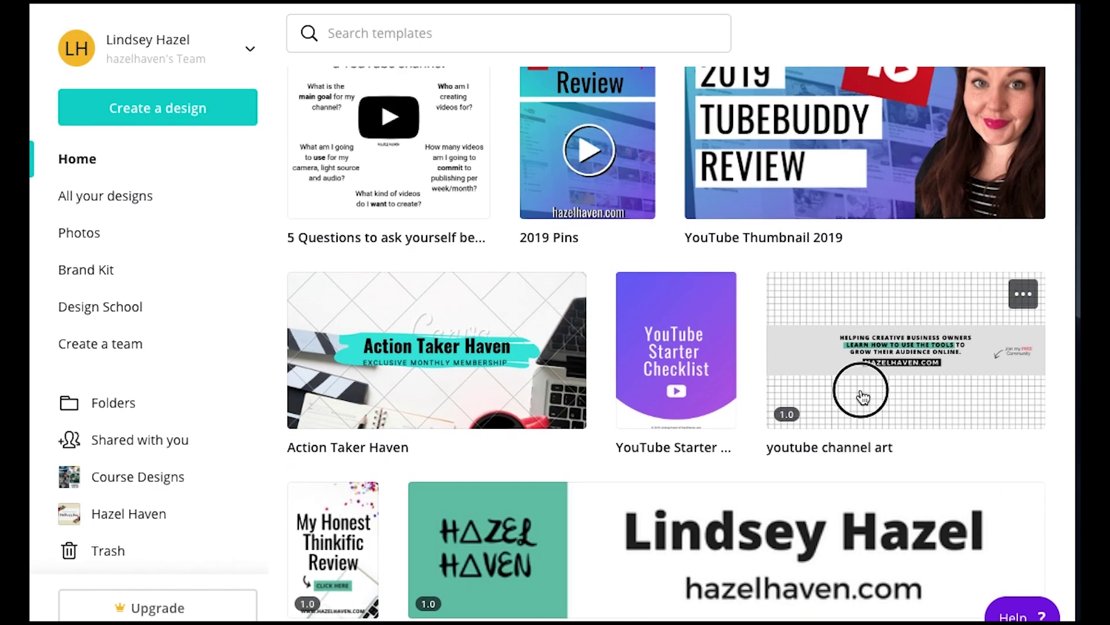
pyautogui.click(862, 397)
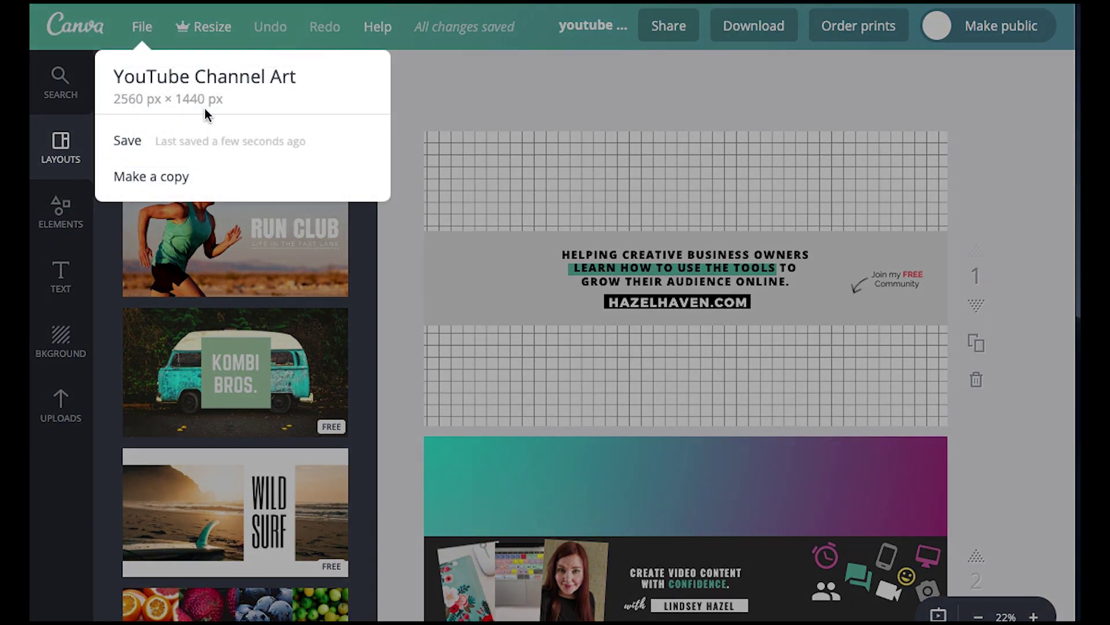
pyautogui.click(734, 231)
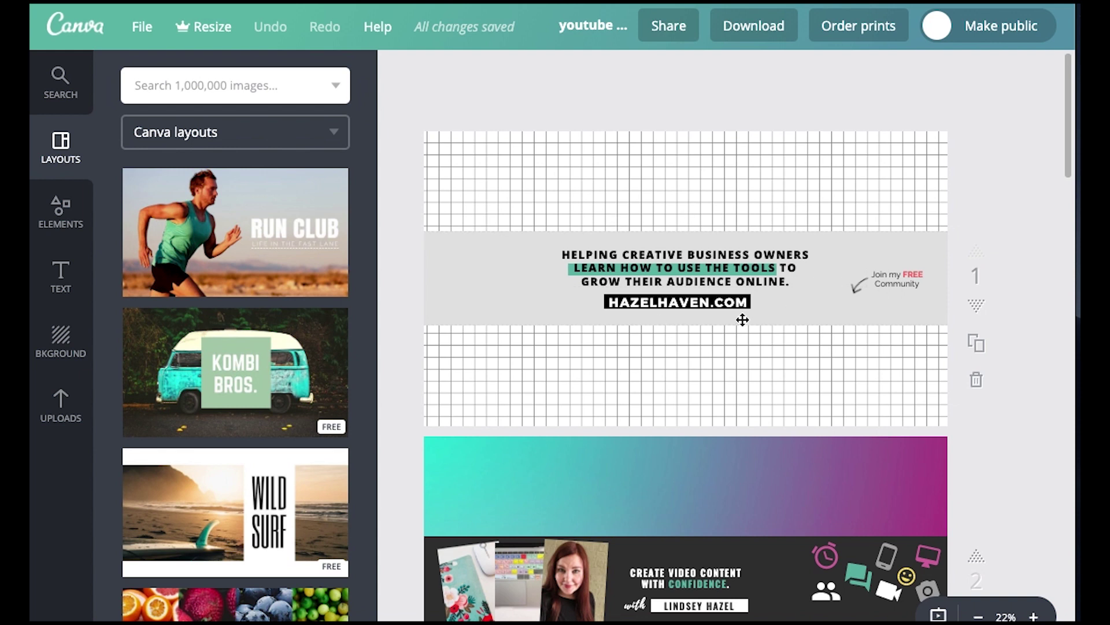
# - Look through the existing banner pages and upload the safe-area template screenshot from the computer
pyautogui.scroll(-5, 858, 303)
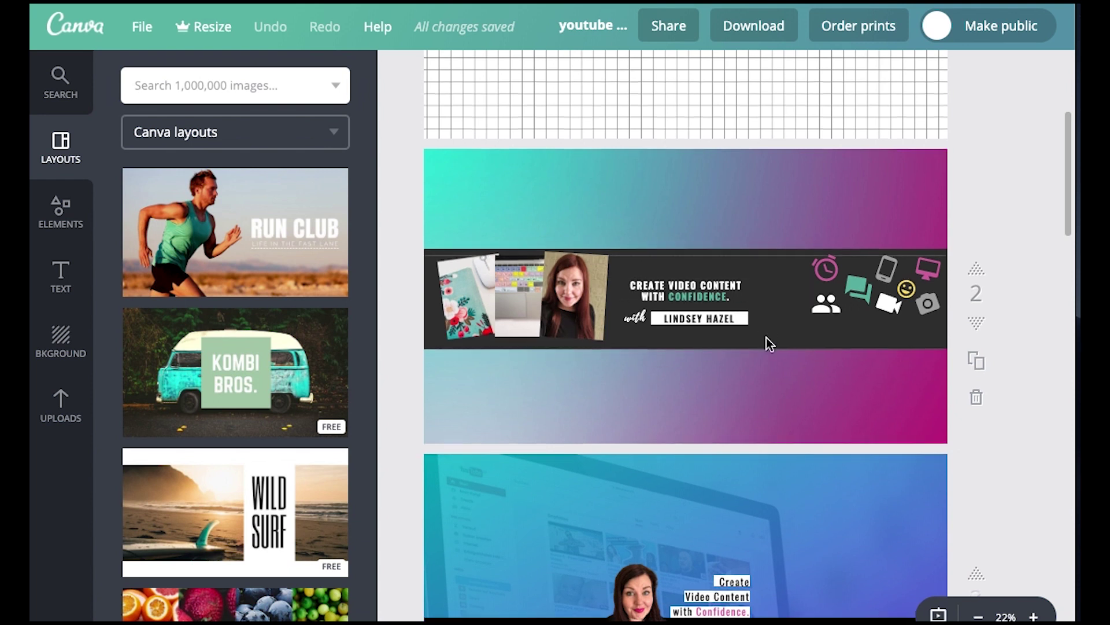
pyautogui.scroll(-3, 768, 342)
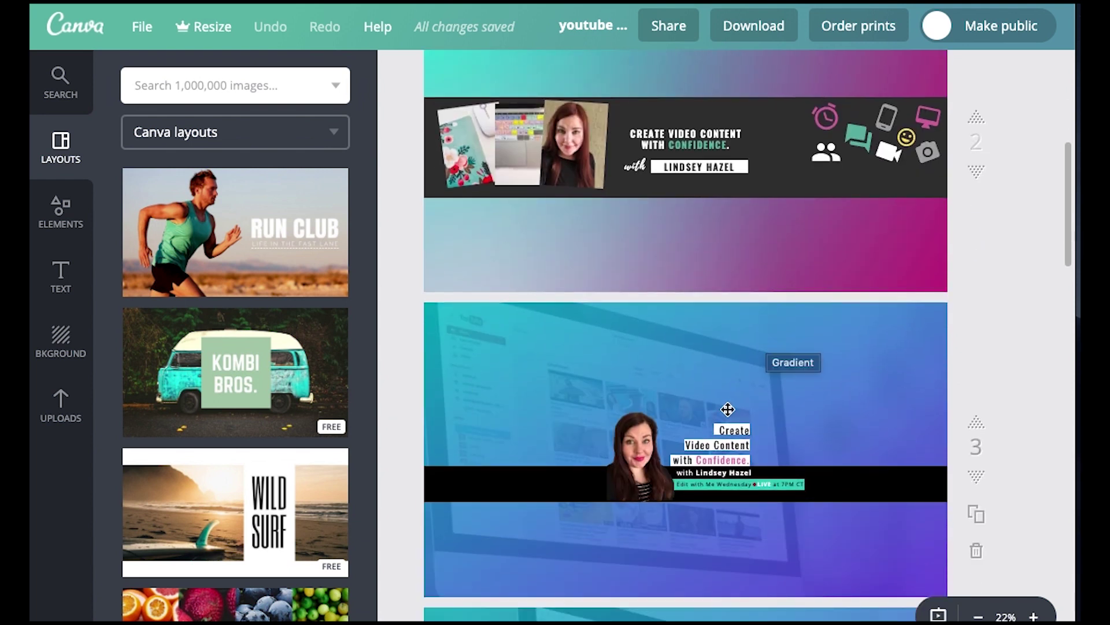
pyautogui.scroll(-1, 743, 411)
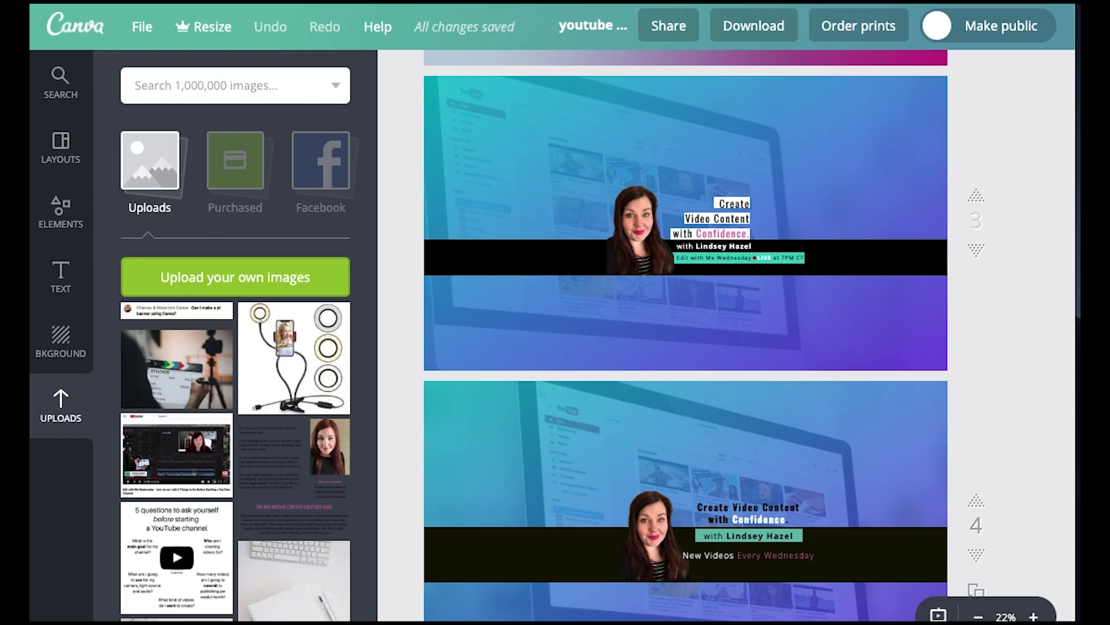
pyautogui.moveTo(1073, 461); pyautogui.dragTo(191, 349)
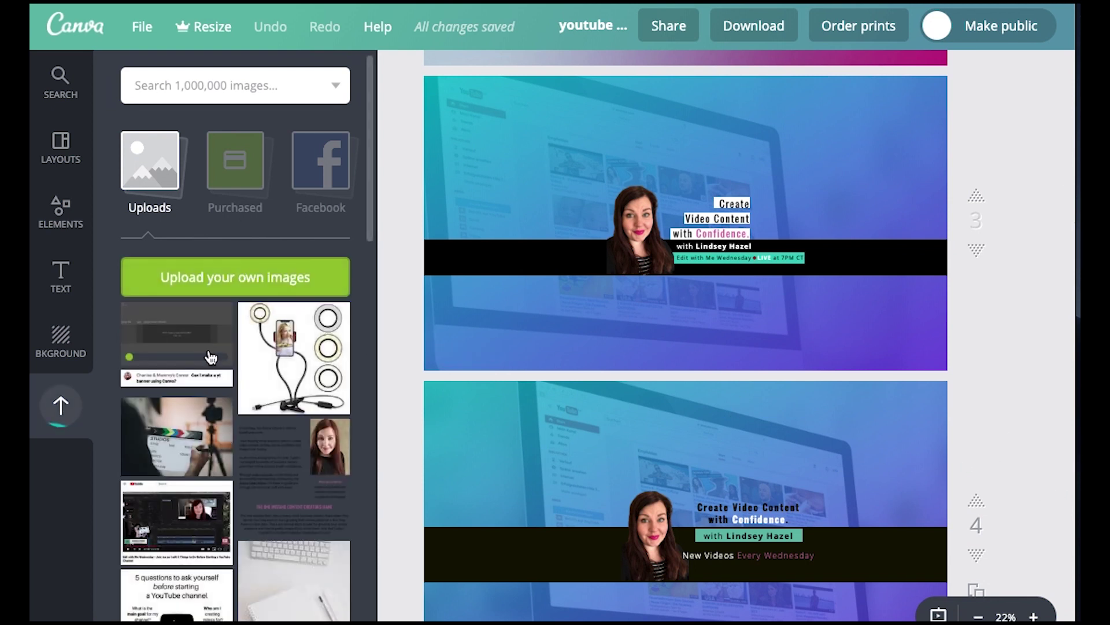
# - Duplicate banner page 3 and delete every element on the copy, leaving page 4 blank
pyautogui.scroll(2, 694, 376)
pyautogui.click(977, 410)
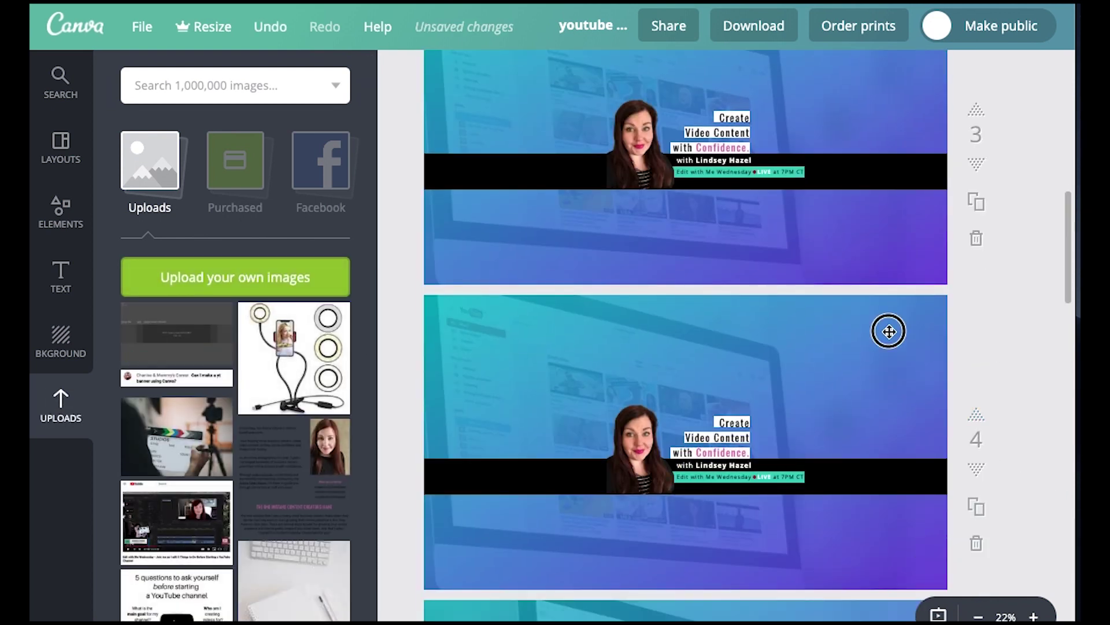
pyautogui.click(888, 332)
pyautogui.press('Delete')
pyautogui.click(858, 352)
pyautogui.press('Delete')
pyautogui.moveTo(600, 398); pyautogui.dragTo(785, 525)
pyautogui.press('Delete')
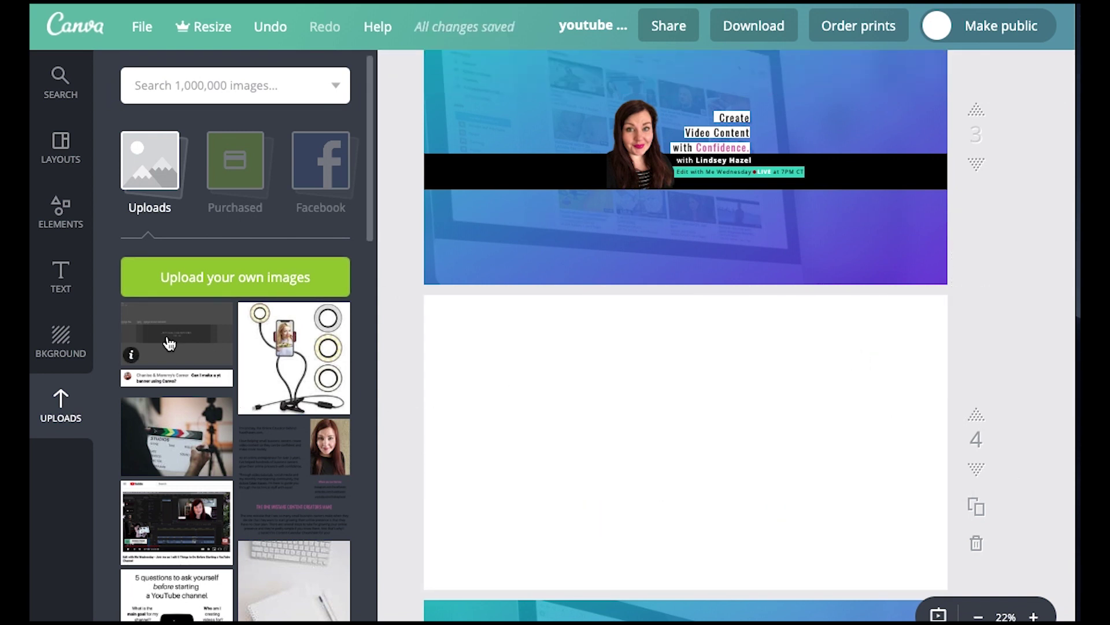
# - Fill blank page 4 with the uploaded safe-area template image and make it semi-transparent
pyautogui.moveTo(169, 343); pyautogui.dragTo(657, 453)
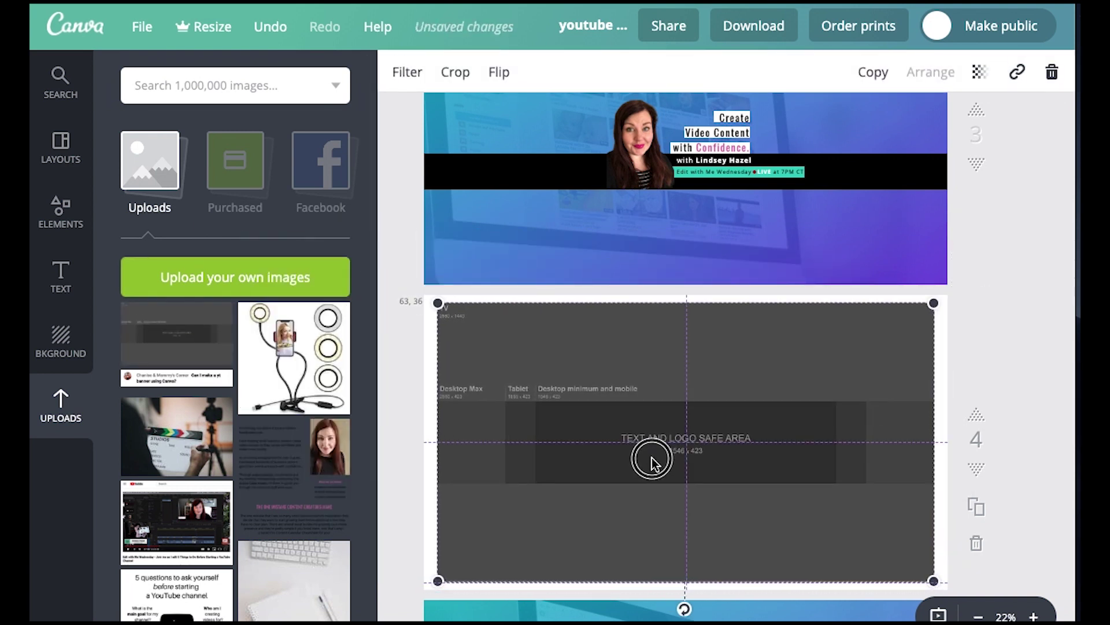
pyautogui.moveTo(933, 303); pyautogui.dragTo(948, 297)
pyautogui.moveTo(437, 580); pyautogui.dragTo(422, 579)
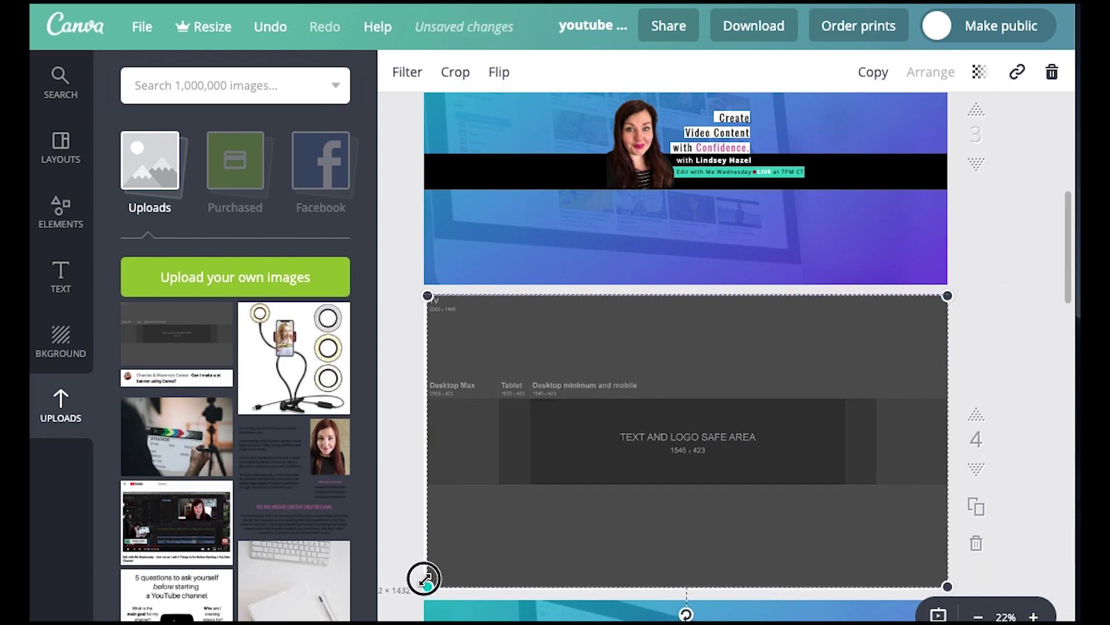
pyautogui.click(1016, 71)
pyautogui.moveTo(986, 127); pyautogui.dragTo(970, 146)
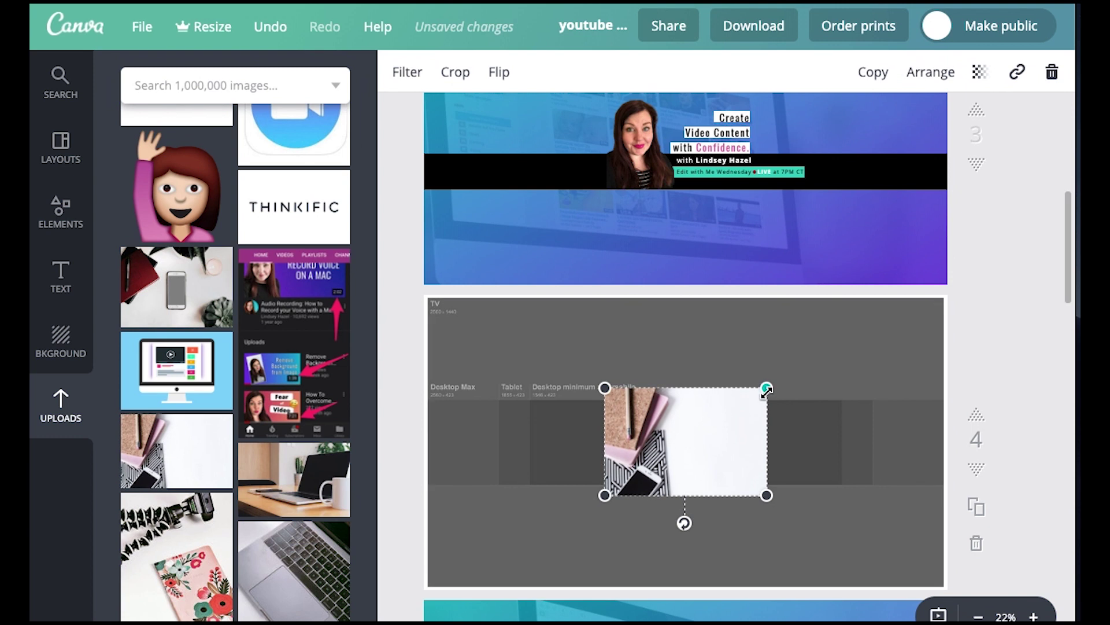
# - Enlarge the desk photo with the cork notebook and phone until it covers all of page 4
pyautogui.moveTo(766, 389); pyautogui.dragTo(900, 298)
pyautogui.moveTo(607, 493); pyautogui.dragTo(478, 580)
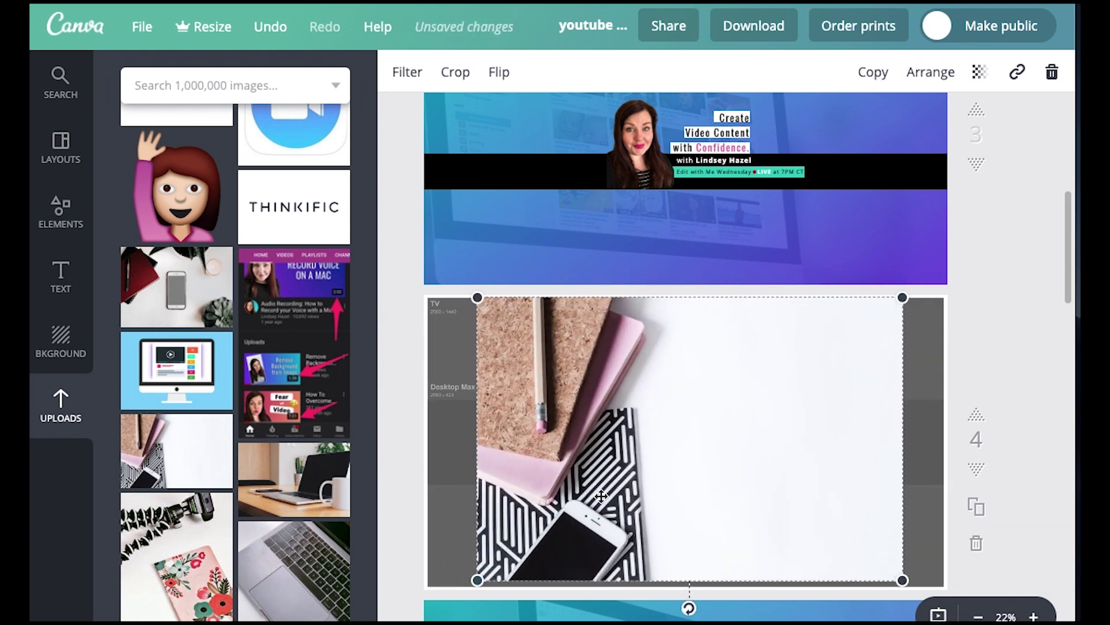
pyautogui.moveTo(898, 301); pyautogui.dragTo(959, 263)
pyautogui.moveTo(473, 588); pyautogui.dragTo(402, 612)
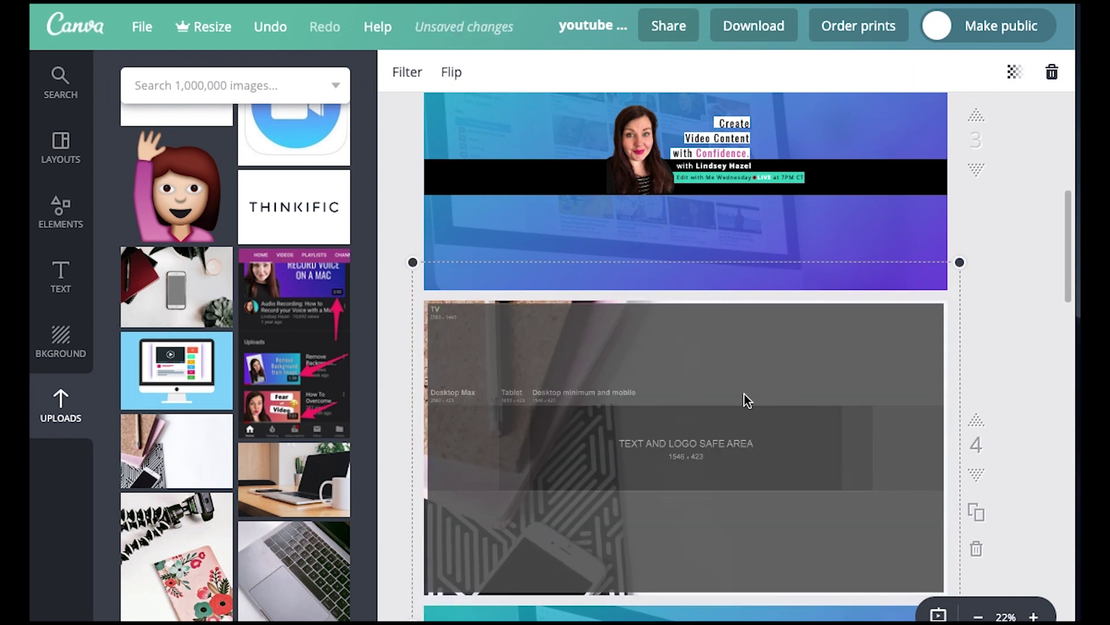
# - Arrange the desk photo behind the semi-transparent safe-area template and shift it to fill the page
pyautogui.moveTo(957, 322); pyautogui.dragTo(945, 295)
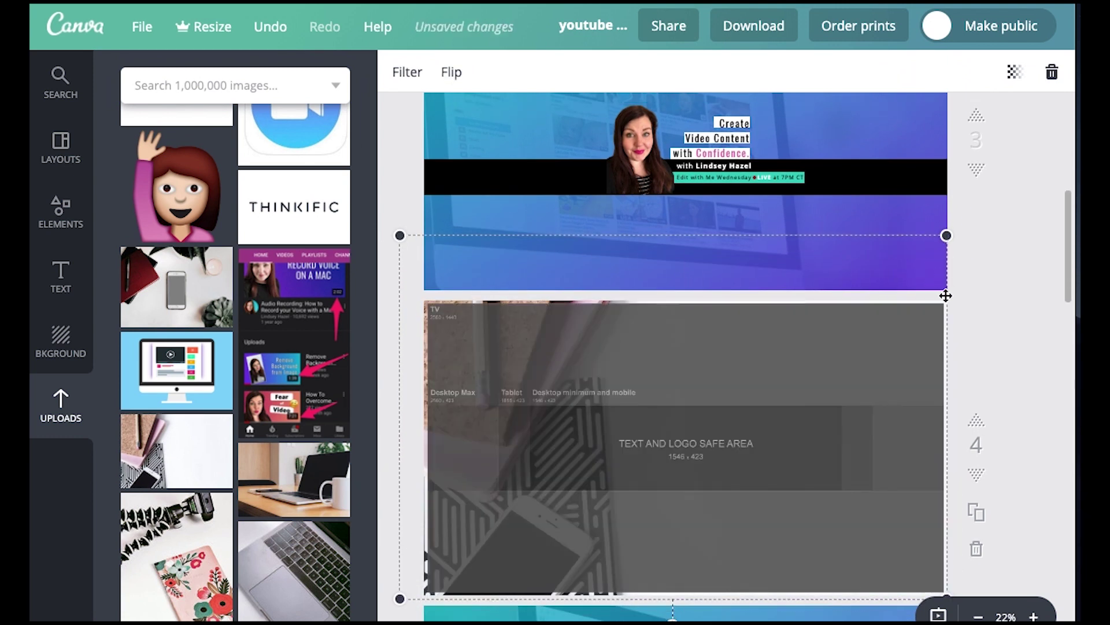
pyautogui.click(918, 291)
pyautogui.click(946, 379)
pyautogui.click(931, 72)
pyautogui.click(984, 330)
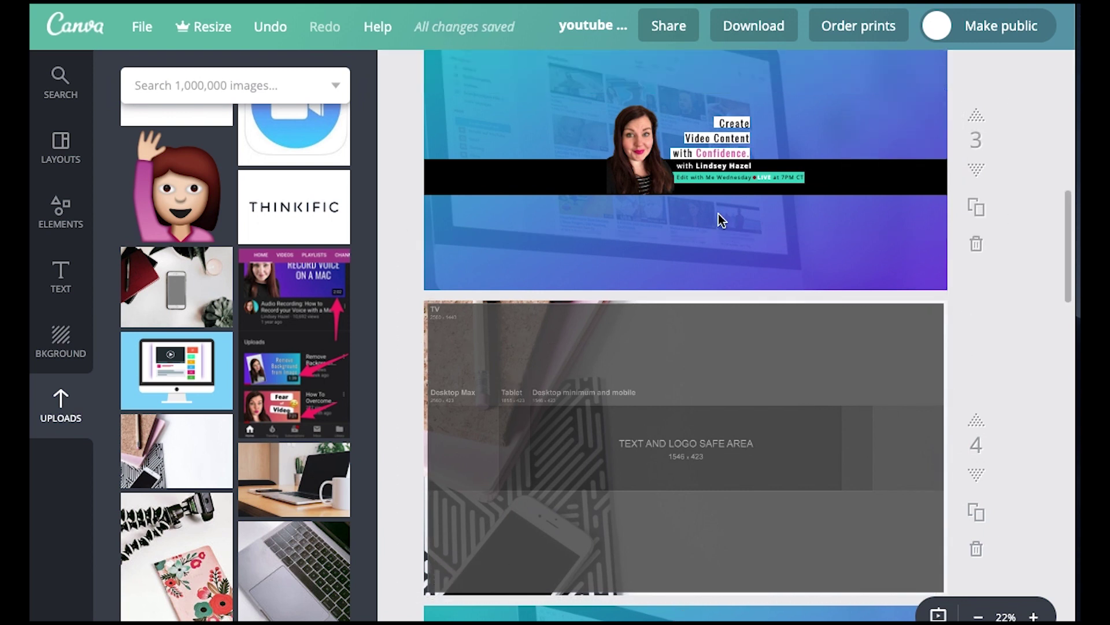
# - Add the uploaded portrait captioned "BE MINE" to page 4 and crop off its caption
pyautogui.scroll(-8, 248, 389)
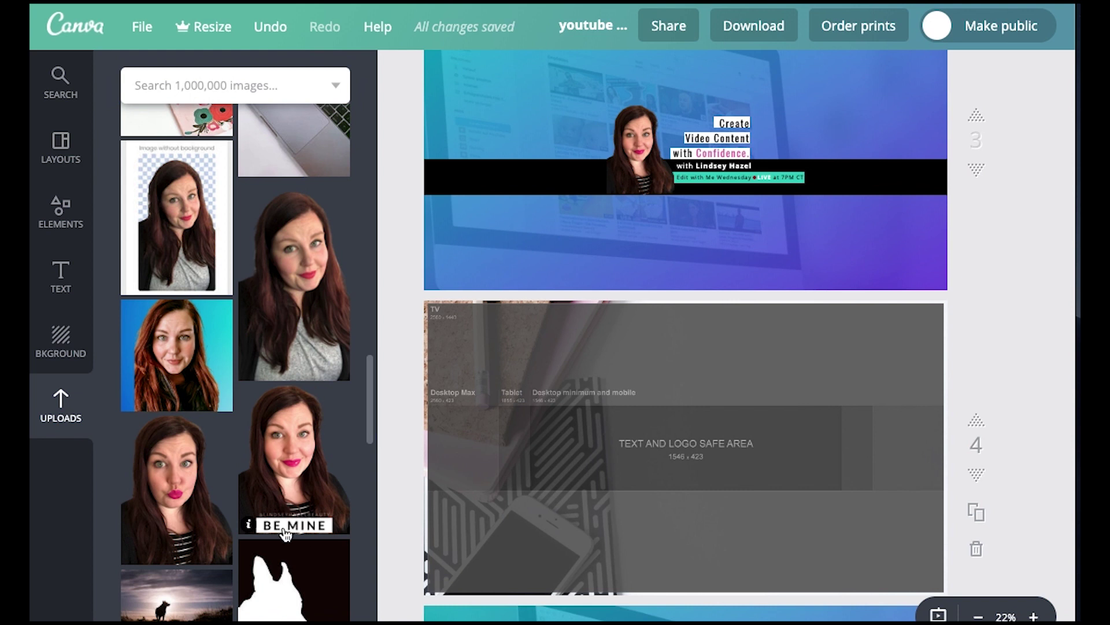
pyautogui.click(296, 518)
pyautogui.moveTo(672, 450); pyautogui.dragTo(643, 450)
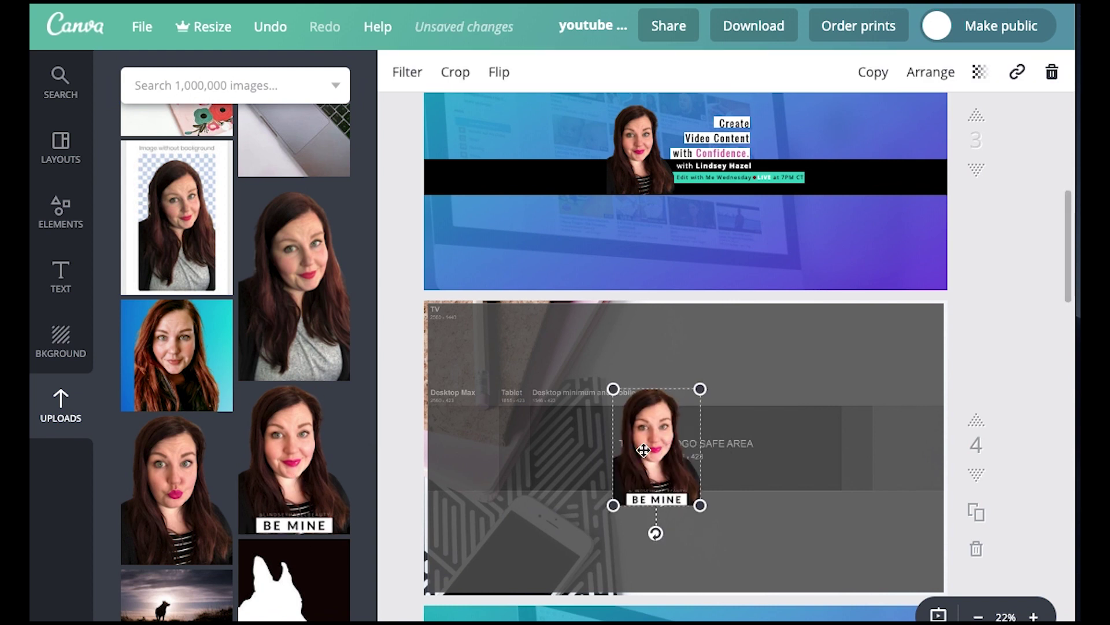
pyautogui.click(461, 76)
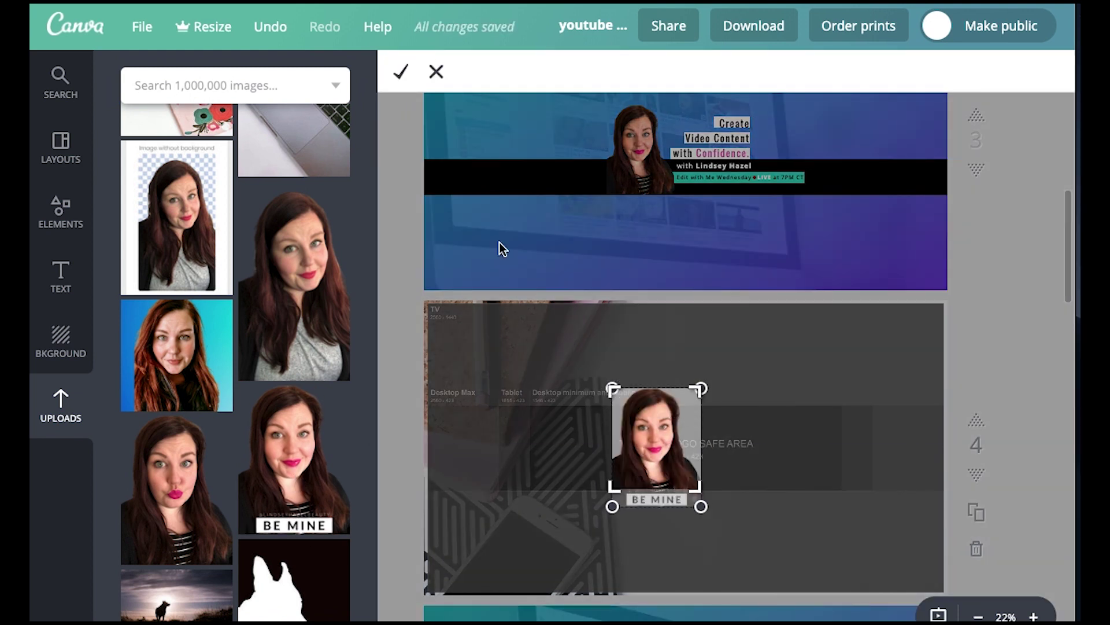
pyautogui.click(401, 72)
# - Shrink the portrait to the safe area's height and position it just left of the safe area's centre
pyautogui.moveTo(663, 445); pyautogui.dragTo(614, 445)
pyautogui.moveTo(652, 388); pyautogui.dragTo(620, 421)
pyautogui.moveTo(603, 450); pyautogui.dragTo(646, 448)
pyautogui.moveTo(664, 419); pyautogui.dragTo(675, 408)
pyautogui.click(632, 456)
pyautogui.moveTo(641, 463)
pyautogui.mouseDown()
pyautogui.moveTo(652, 463)
pyautogui.moveTo(644, 467)
pyautogui.mouseUp()
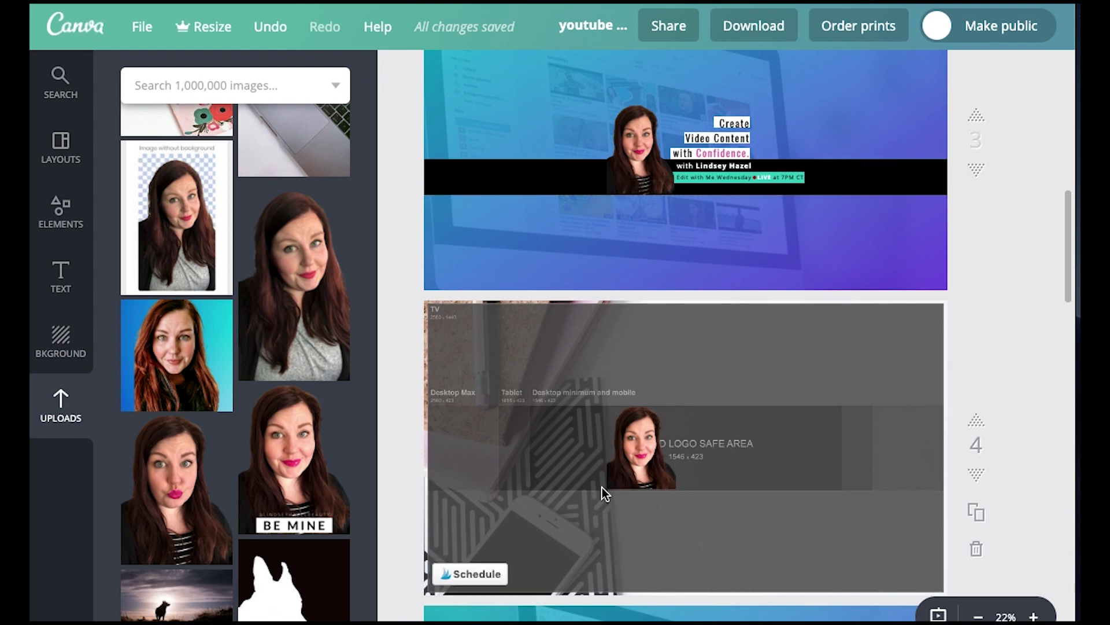
# - Find the plain dark red square among the shape elements and add it to page 4
pyautogui.click(60, 211)
pyautogui.click(154, 265)
pyautogui.scroll(-5, 194, 488)
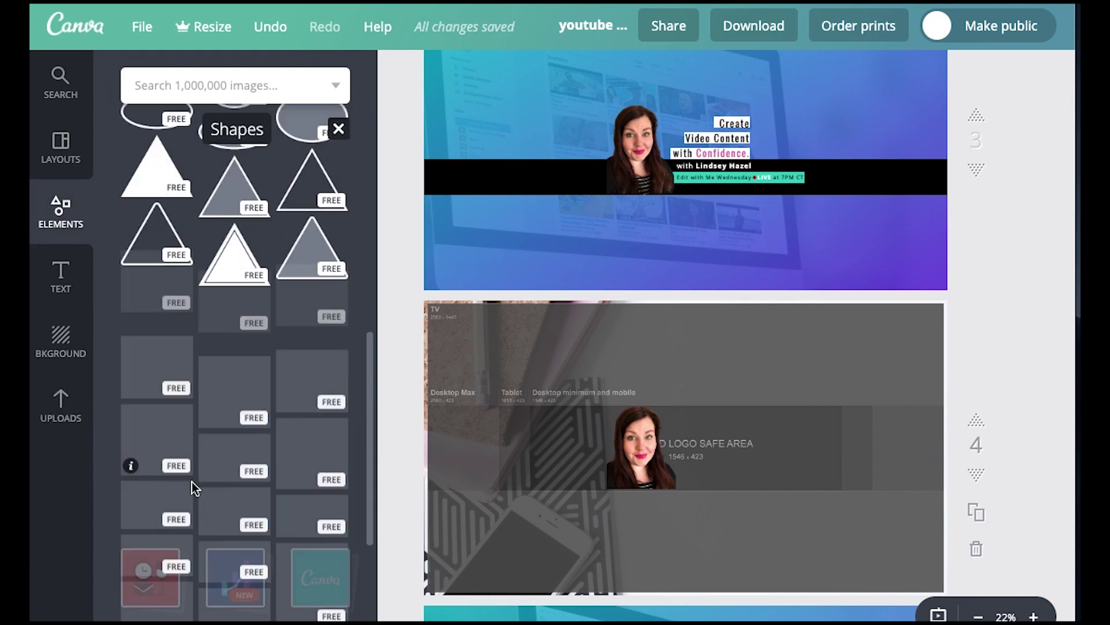
pyautogui.scroll(-20, 225, 421)
pyautogui.scroll(20, 226, 489)
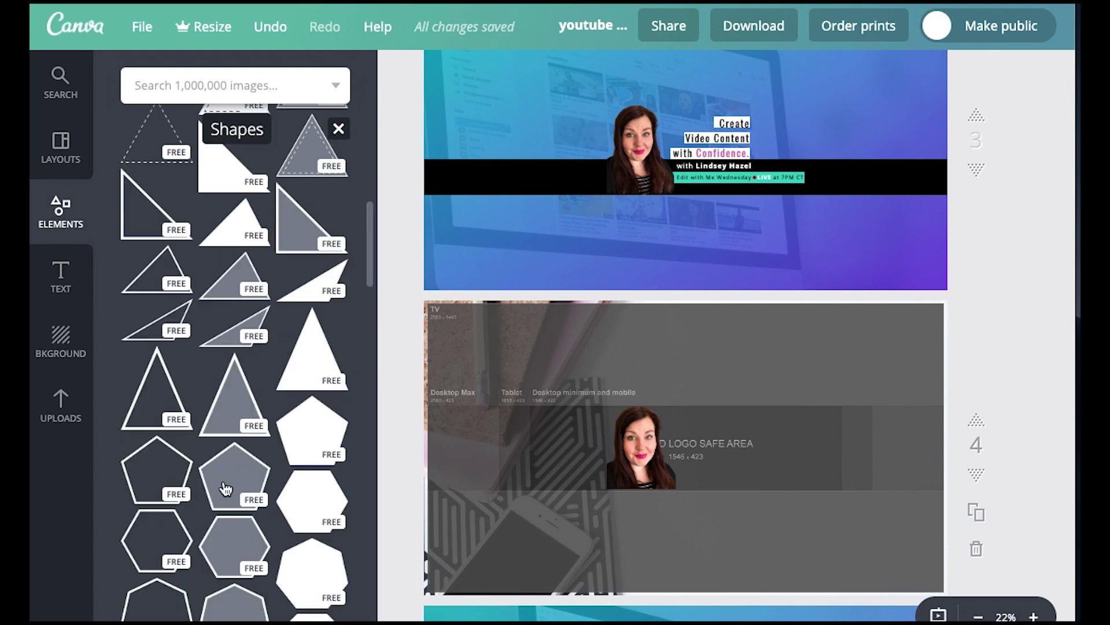
pyautogui.scroll(-10, 226, 488)
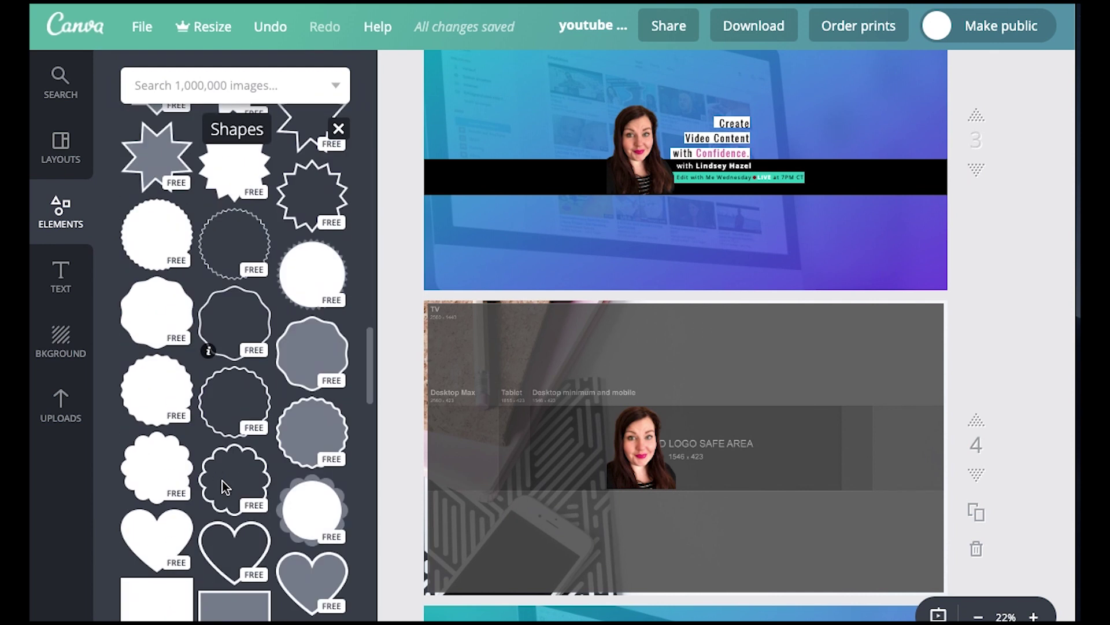
pyautogui.scroll(-8, 224, 488)
pyautogui.click(314, 317)
# - Flatten the square into a thin band spanning the full page width along the safe area's lower edge
pyautogui.moveTo(684, 324); pyautogui.dragTo(689, 544)
pyautogui.moveTo(712, 540); pyautogui.dragTo(714, 484)
pyautogui.moveTo(813, 476); pyautogui.dragTo(962, 475)
pyautogui.moveTo(558, 476); pyautogui.dragTo(392, 476)
# - Recolour the band black and send it behind the portrait
pyautogui.click(399, 72)
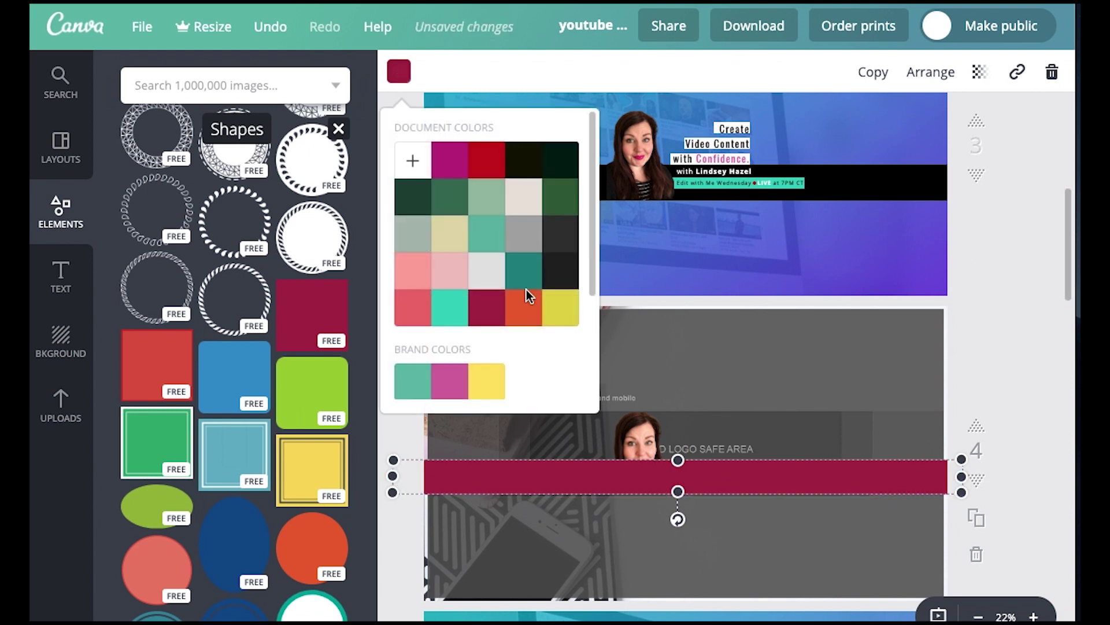
pyautogui.scroll(-5, 529, 296)
pyautogui.click(412, 377)
pyautogui.click(931, 72)
pyautogui.click(907, 156)
pyautogui.click(911, 155)
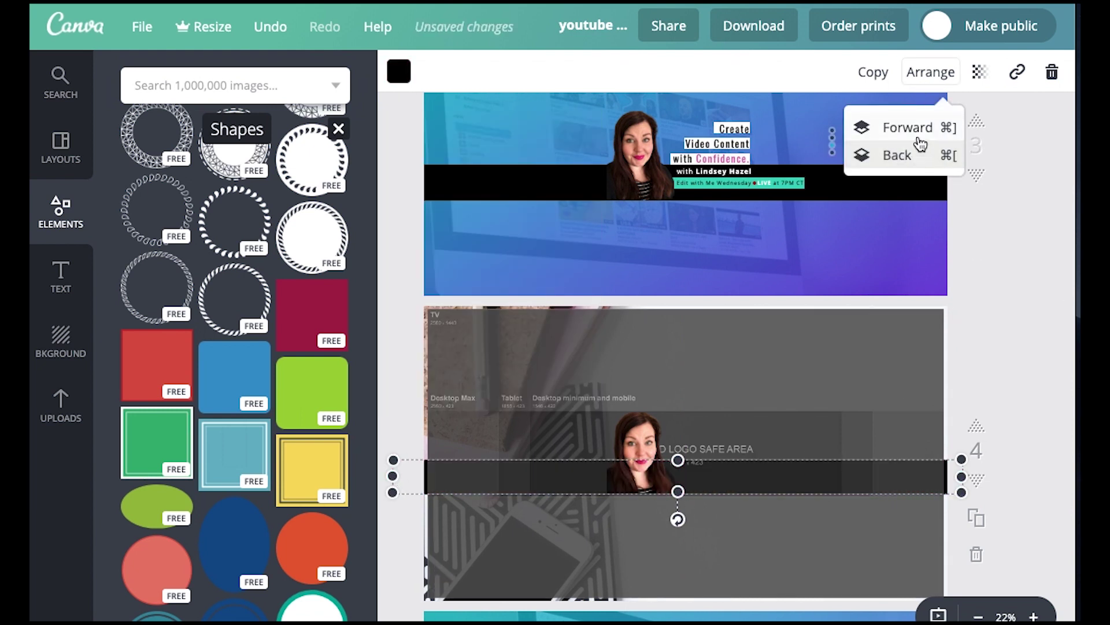
pyautogui.click(971, 377)
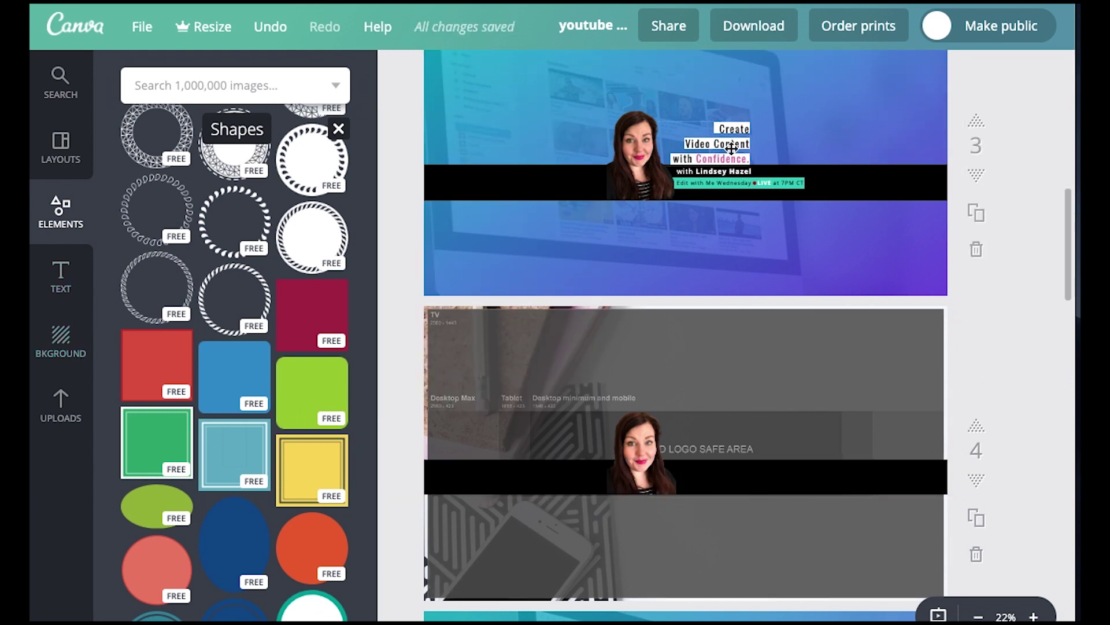
# - Add the plain dark red square to page 4 and shrink it to a small rectangle beside the portrait's head, inside the safe area
pyautogui.click(312, 324)
pyautogui.moveTo(684, 580); pyautogui.dragTo(684, 347)
pyautogui.moveTo(557, 335); pyautogui.dragTo(740, 335)
pyautogui.moveTo(775, 346); pyautogui.dragTo(751, 433)
pyautogui.click(736, 450)
pyautogui.click(998, 377)
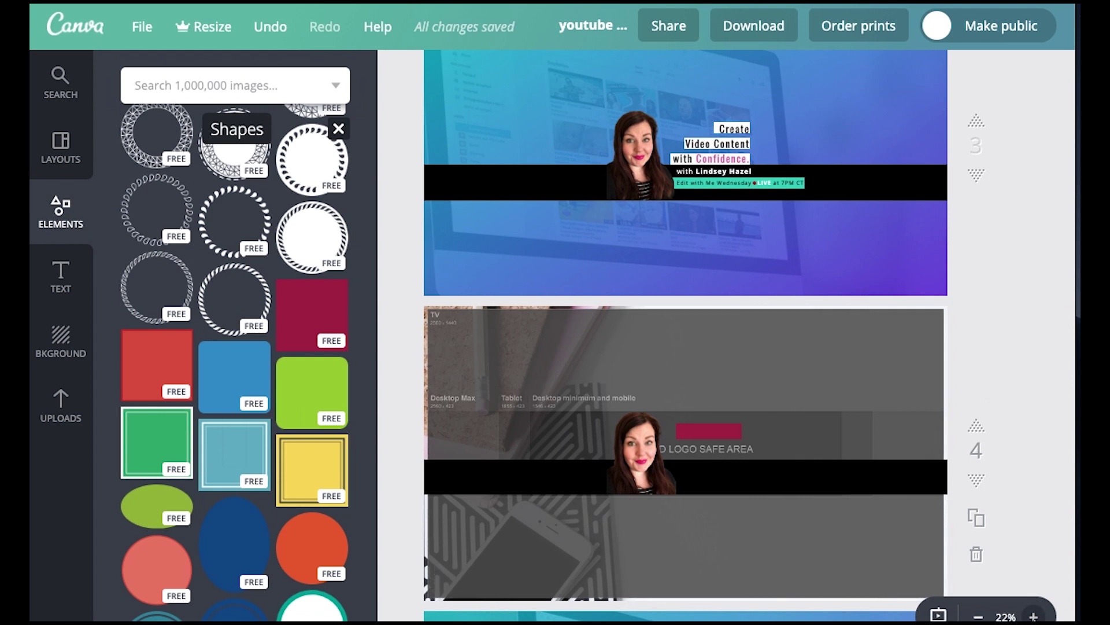
# - Recolour the small rectangle white and shorten it from its left end
pyautogui.click(1034, 617)
pyautogui.click(1034, 617)
pyautogui.scroll(2, 942, 503)
pyautogui.click(776, 397)
pyautogui.click(399, 71)
pyautogui.scroll(-3, 523, 311)
pyautogui.click(561, 377)
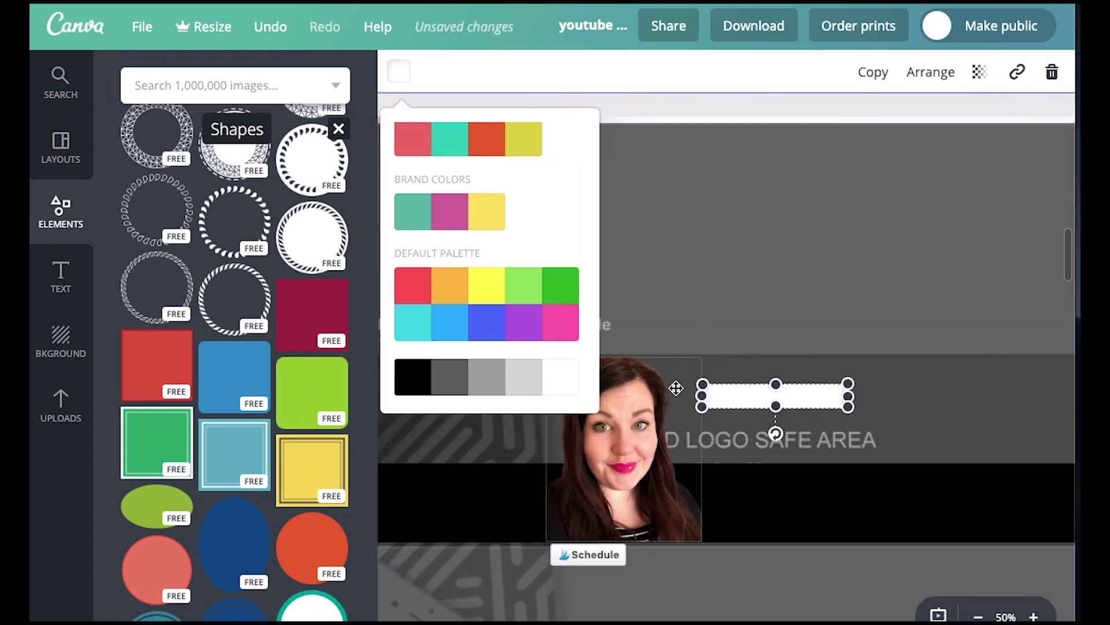
pyautogui.moveTo(702, 395); pyautogui.dragTo(749, 396)
pyautogui.click(808, 363)
pyautogui.click(806, 395)
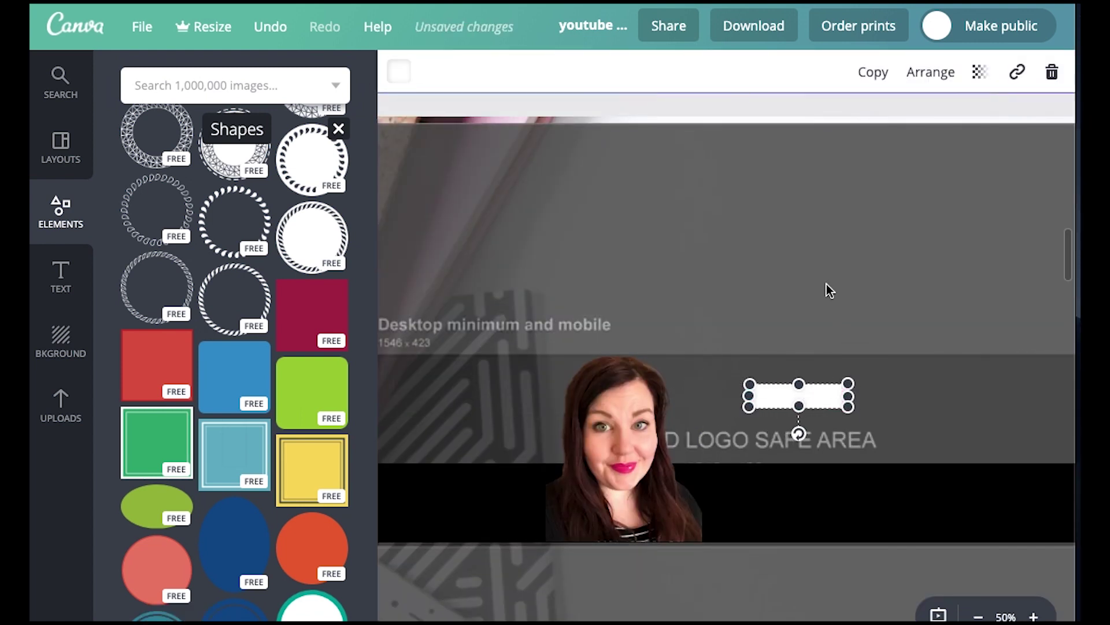
# - Duplicate the white bar twice, stack the copies below it, and extend the third bar leftwards
pyautogui.click(882, 77)
pyautogui.moveTo(821, 402); pyautogui.dragTo(823, 468)
pyautogui.click(868, 78)
pyautogui.moveTo(749, 463); pyautogui.dragTo(708, 463)
# - Space the three white bars evenly, following the stacked title lines on page 3
pyautogui.scroll(4, 801, 266)
pyautogui.scroll(4, 799, 261)
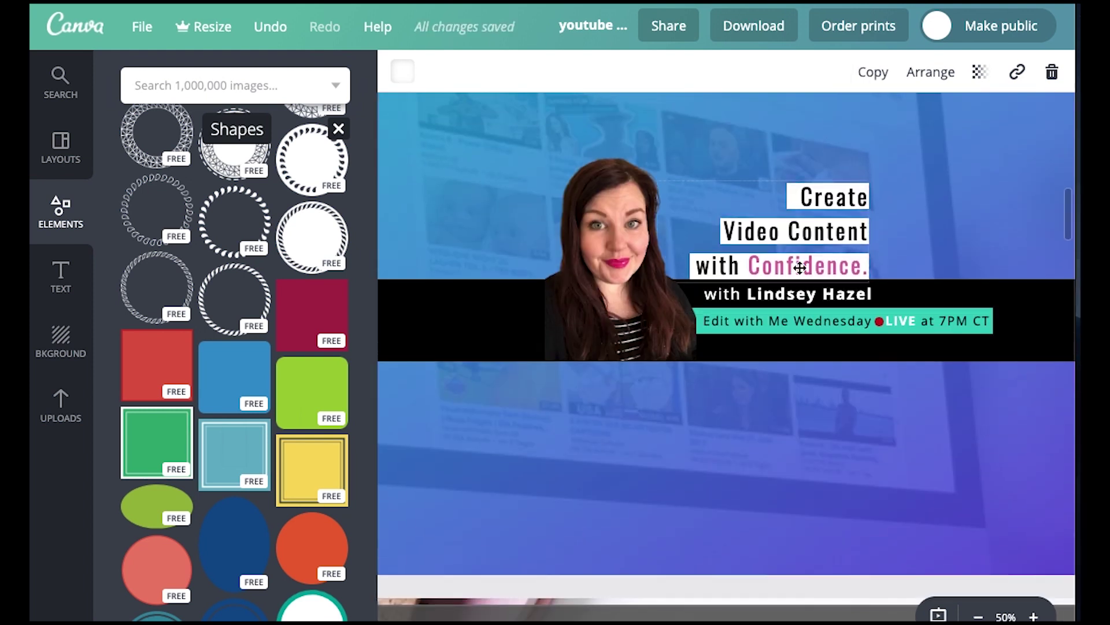
pyautogui.scroll(-8, 798, 270)
pyautogui.moveTo(793, 415); pyautogui.dragTo(793, 439)
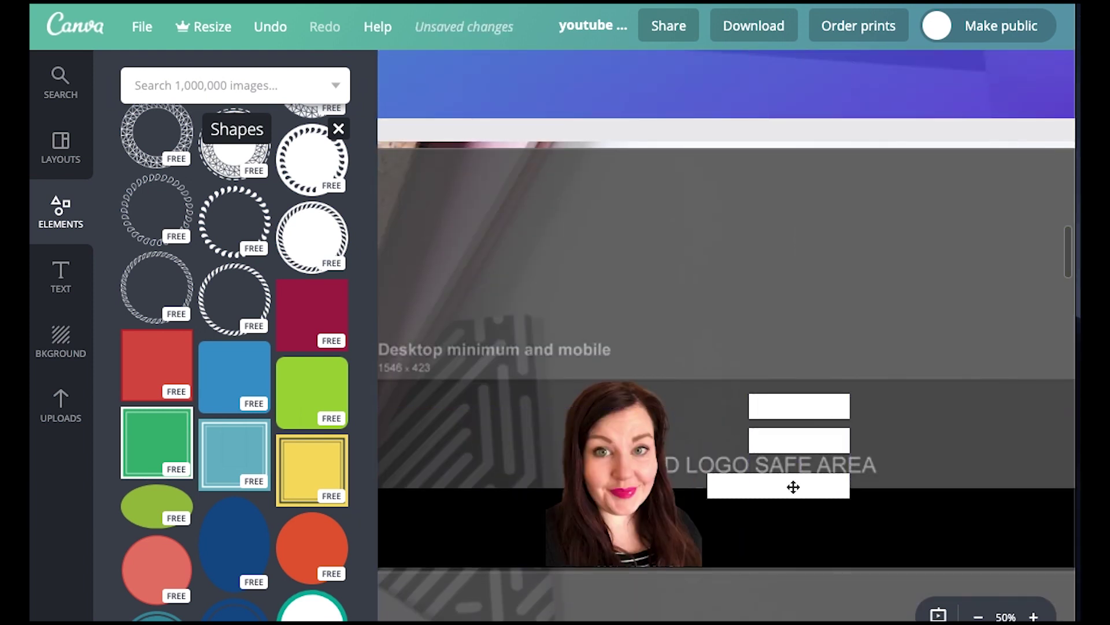
pyautogui.moveTo(793, 486); pyautogui.dragTo(796, 474)
pyautogui.click(62, 282)
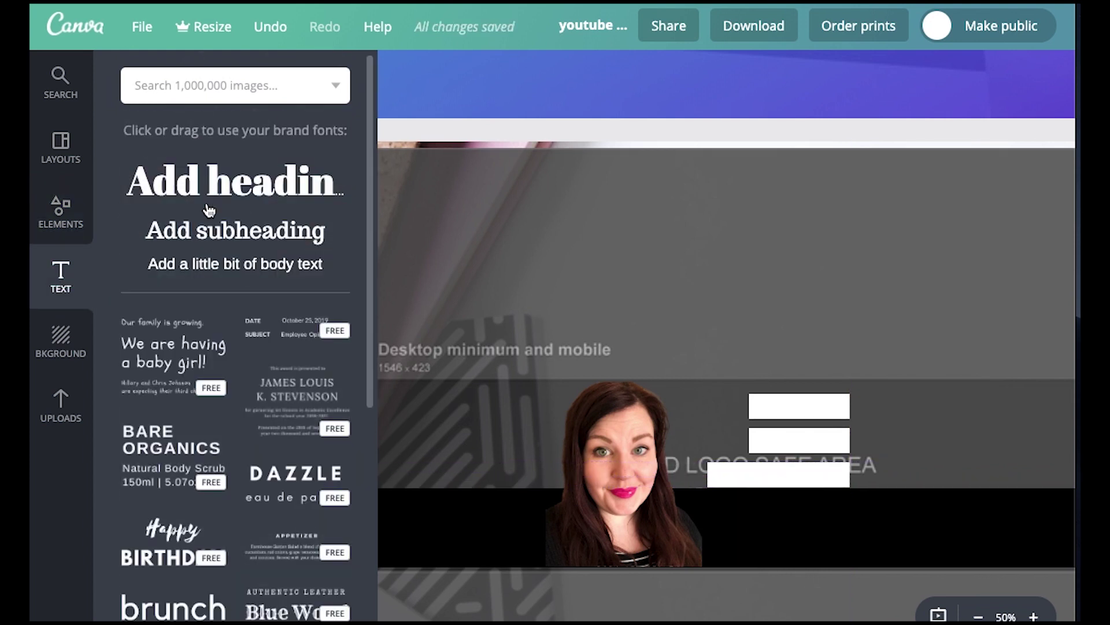
pyautogui.click(225, 238)
pyautogui.press('BackSpace')
pyautogui.click(846, 456)
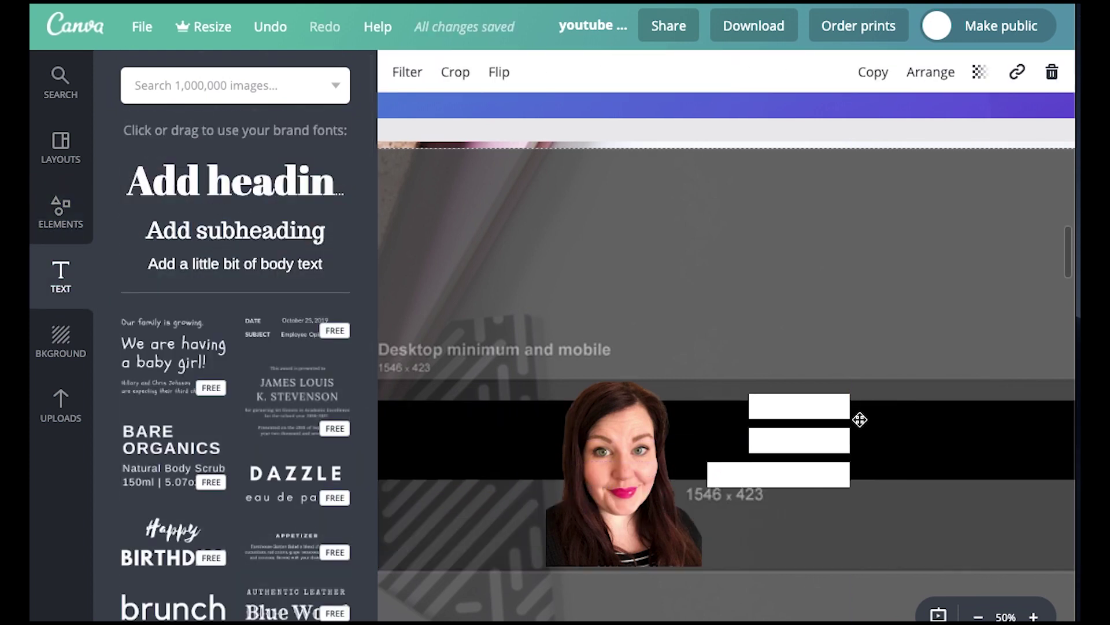
pyautogui.hotkey('ctrl', 'z')
pyautogui.click(711, 394)
# - Add a body text box reading "Create" and place it on the top white bar
pyautogui.click(279, 269)
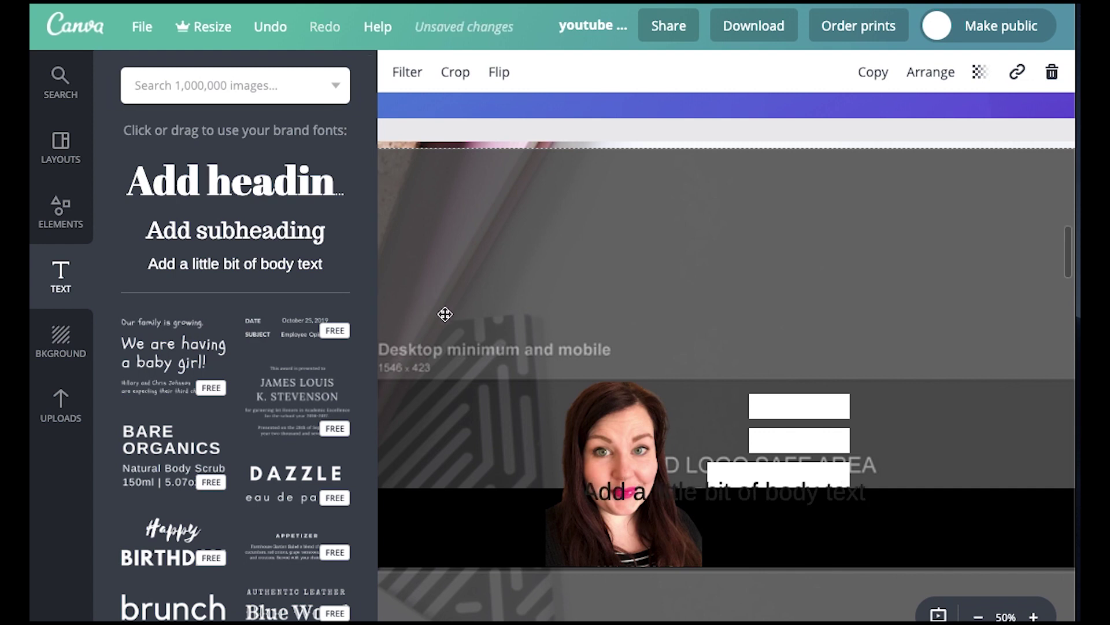
pyautogui.write('Create')
pyautogui.hscroll(-2, 729, 498)
pyautogui.moveTo(962, 494); pyautogui.dragTo(908, 411)
pyautogui.click(750, 499)
pyautogui.scroll(-3, 908, 410)
# - Set the "Create" text in Oswald and shift it to the right end of its white bar
pyautogui.click(446, 73)
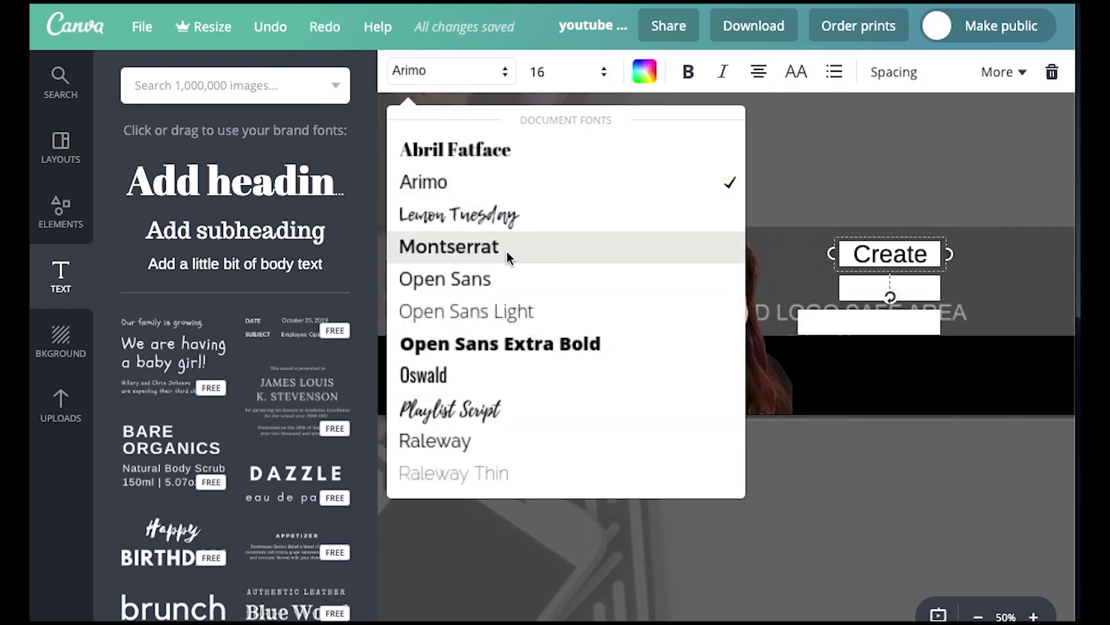
pyautogui.click(422, 372)
pyautogui.click(977, 254)
pyautogui.moveTo(903, 253); pyautogui.dragTo(920, 250)
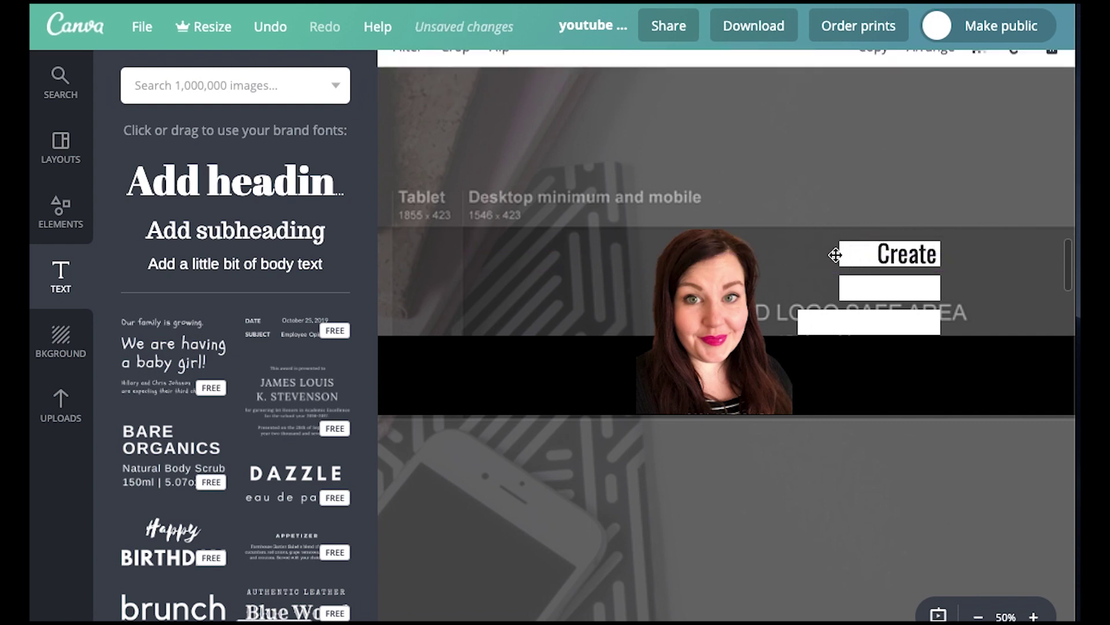
pyautogui.click(885, 257)
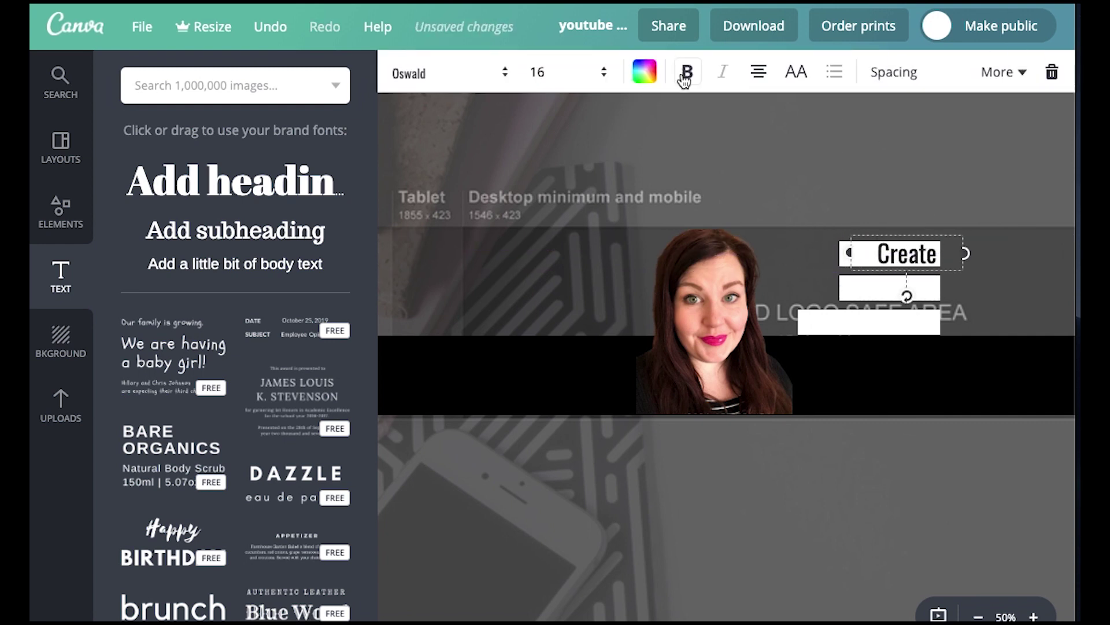
pyautogui.click(917, 208)
pyautogui.click(911, 249)
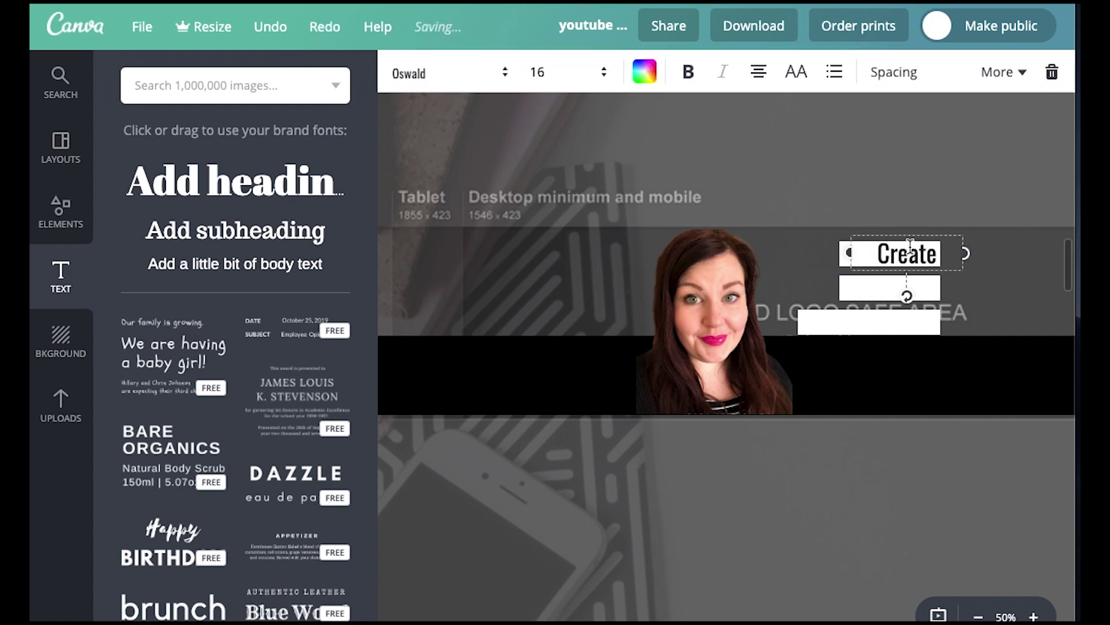
pyautogui.write('Lindsey Hazel  Founder of the Action Taker Haven  hazelhaven.com')
pyautogui.press('super+z')
pyautogui.click(1013, 274)
# - Duplicate the "Create" text onto the second white bar and replace its wording with "Video Content"
pyautogui.click(911, 253)
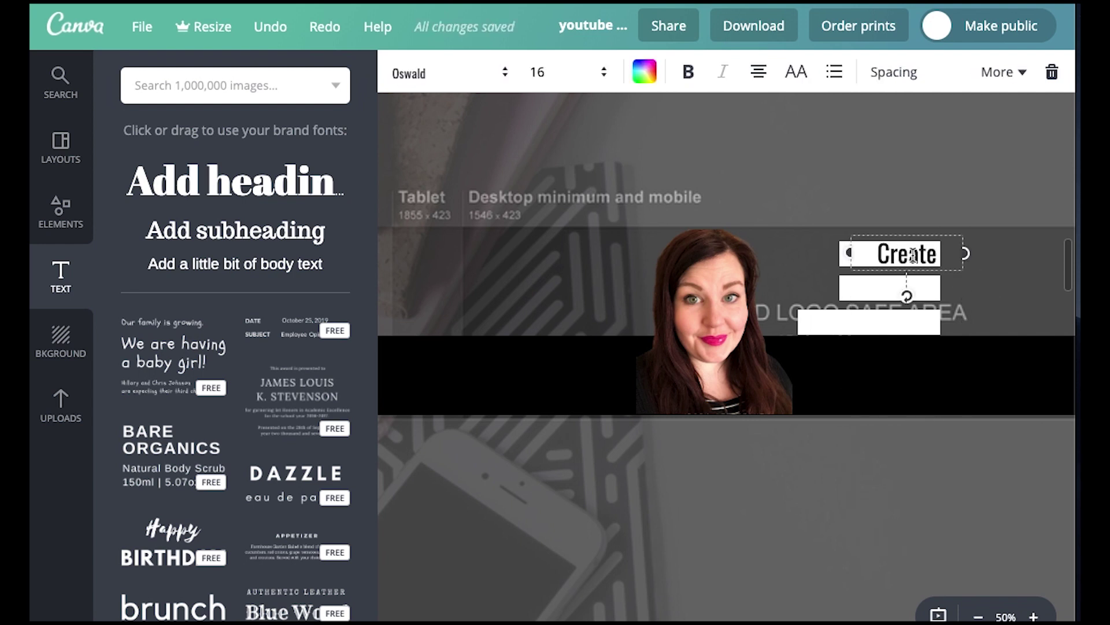
pyautogui.click(1004, 72)
pyautogui.click(972, 133)
pyautogui.moveTo(902, 272); pyautogui.dragTo(893, 307)
pyautogui.doubleClick(893, 292)
pyautogui.write('Video Content')
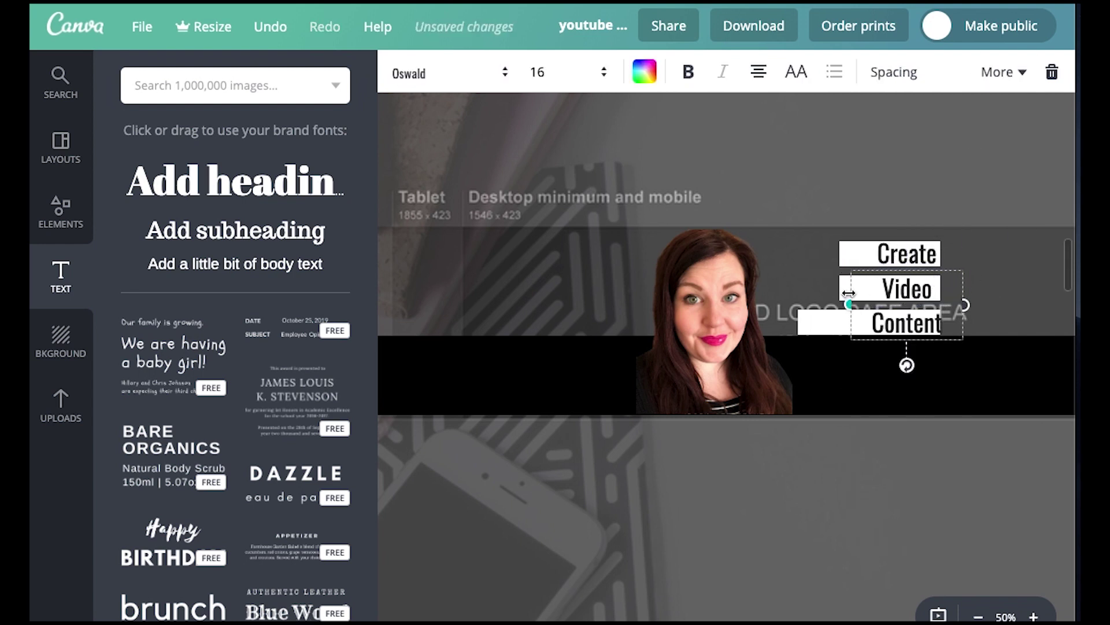
# - Move the "Video Content" text aside and extend the second white bar leftwards
pyautogui.click(814, 286)
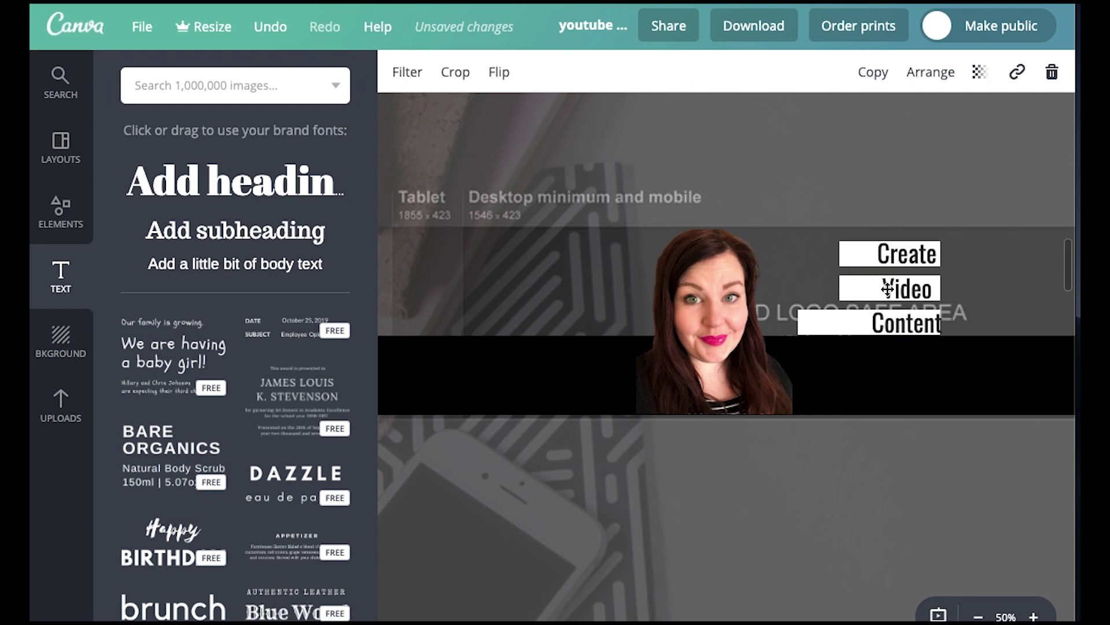
pyautogui.click(891, 286)
pyautogui.moveTo(839, 287); pyautogui.dragTo(831, 287)
pyautogui.press('super+z')
pyautogui.click(896, 324)
pyautogui.moveTo(921, 269); pyautogui.dragTo(941, 314)
pyautogui.click(894, 289)
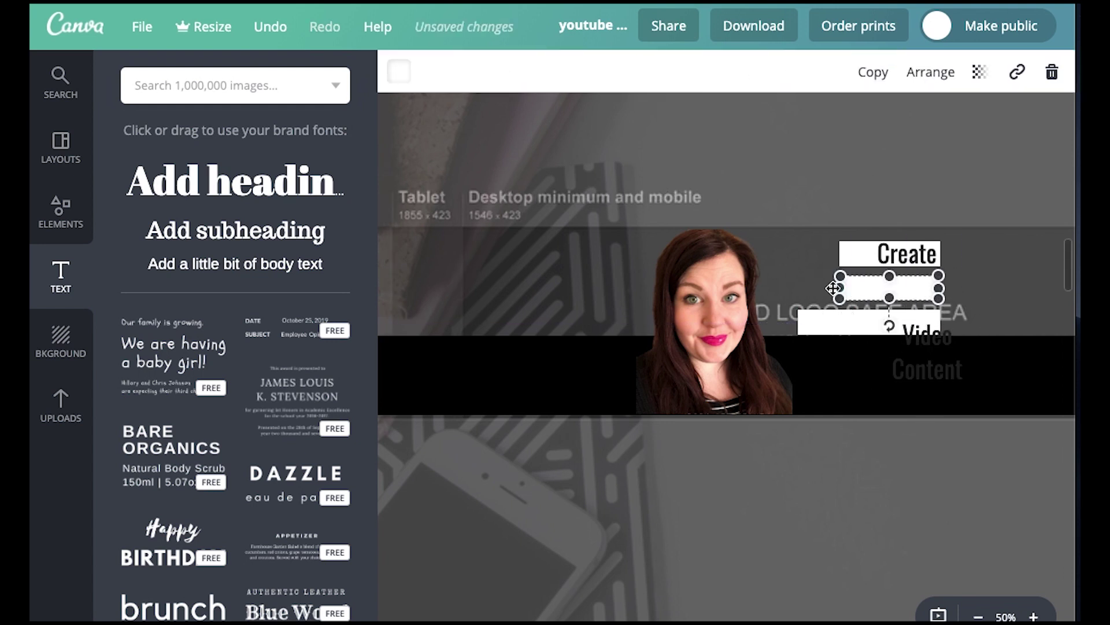
pyautogui.moveTo(839, 288); pyautogui.dragTo(807, 288)
# - Return "Video Content" to the second white bar and widen its text box so the wording fits on one line
pyautogui.moveTo(927, 341); pyautogui.dragTo(870, 294)
pyautogui.moveTo(931, 311); pyautogui.dragTo(1000, 311)
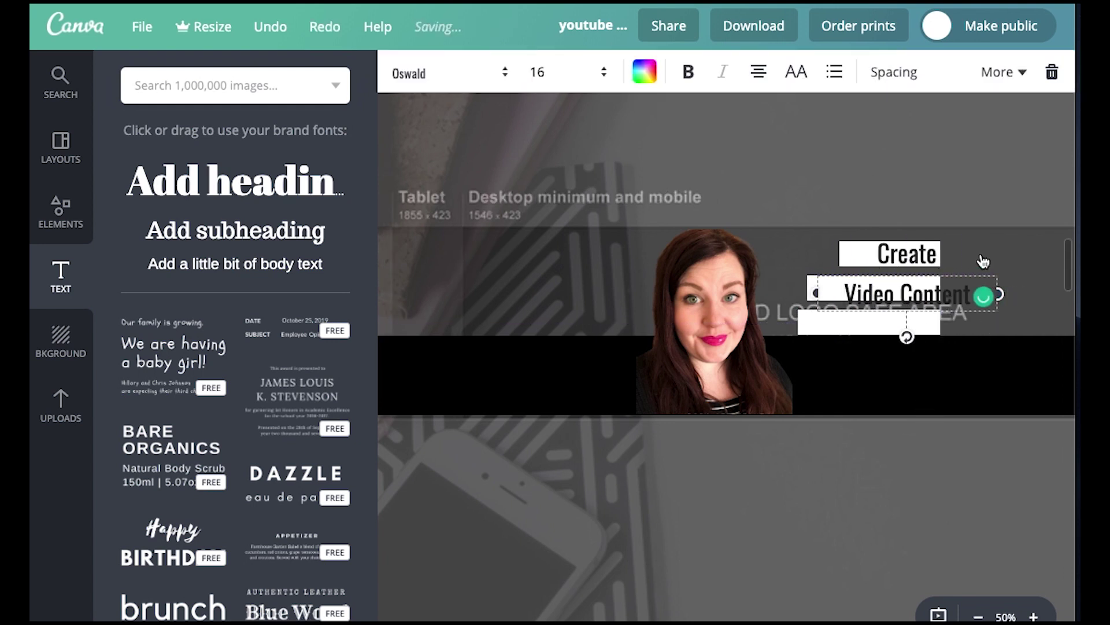
pyautogui.moveTo(983, 266); pyautogui.dragTo(945, 265)
# - Turn off Grammarly's grammar and spelling check on canva.com and align "Video Content" within the second white bar
pyautogui.click(657, 73)
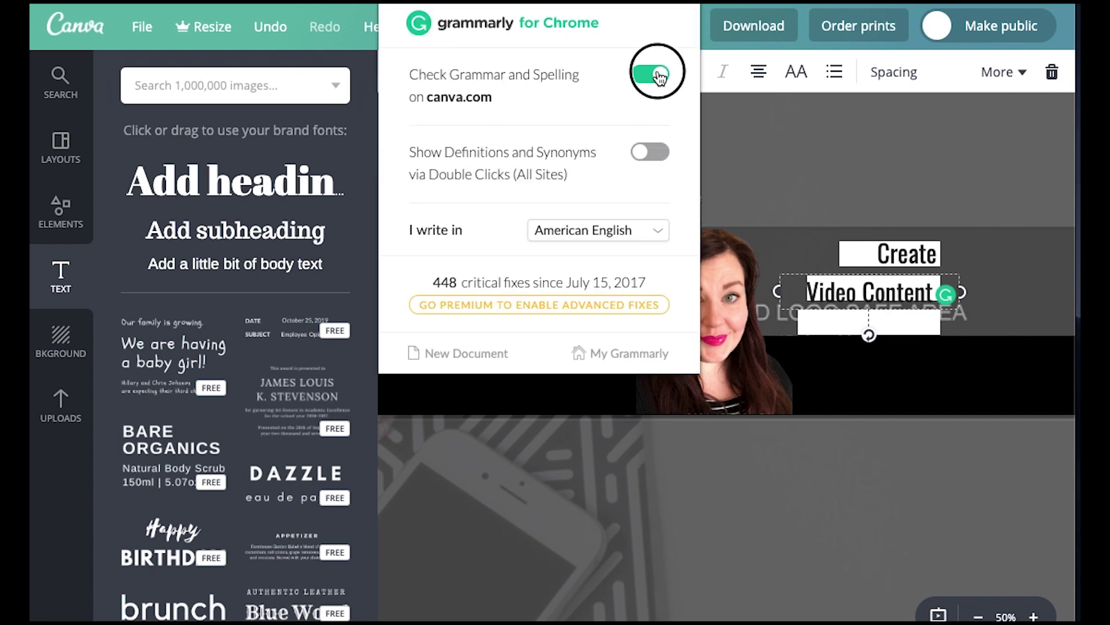
pyautogui.moveTo(936, 292); pyautogui.dragTo(938, 293)
pyautogui.moveTo(891, 292); pyautogui.dragTo(908, 290)
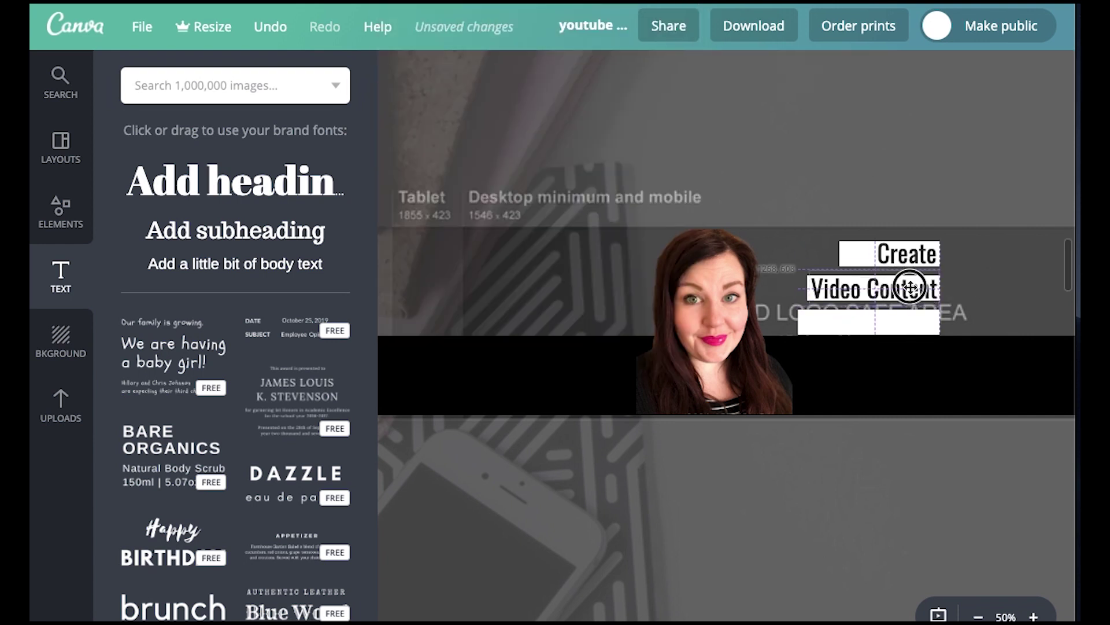
# - Extend the third white bar leftwards and place a duplicate of the "Video Content" text on it
pyautogui.click(846, 323)
pyautogui.moveTo(799, 323); pyautogui.dragTo(771, 322)
pyautogui.click(875, 289)
pyautogui.click(1003, 73)
pyautogui.click(968, 116)
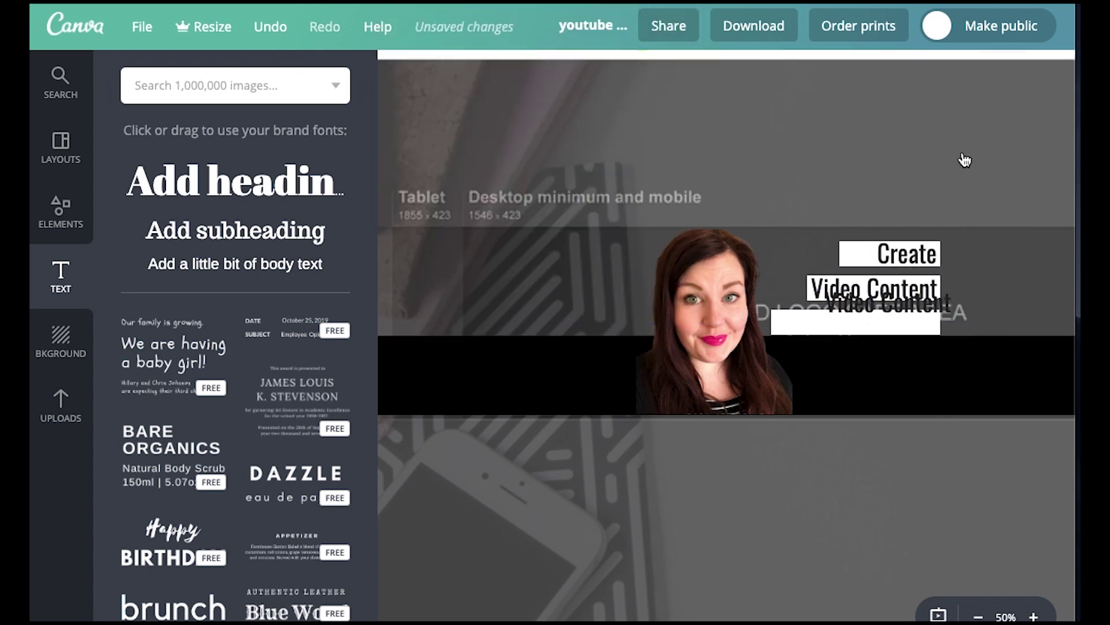
pyautogui.moveTo(900, 307); pyautogui.dragTo(887, 328)
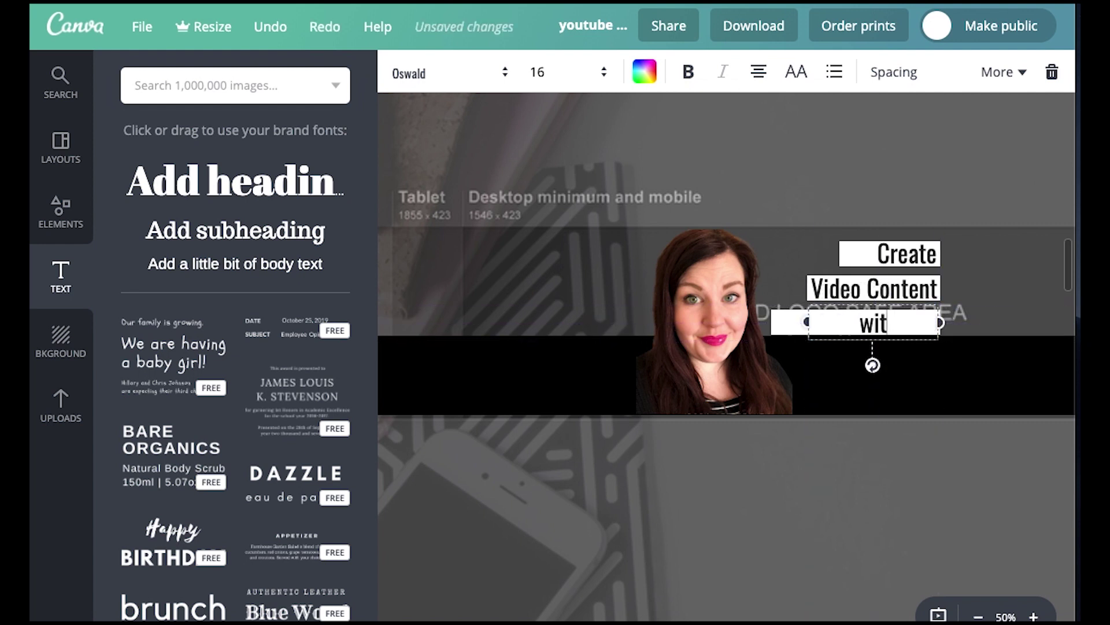
# - Change the copied text to "with Confidence.", widen its text box, and align it with the third white bar
pyautogui.moveTo(808, 339); pyautogui.dragTo(773, 342)
pyautogui.click(910, 352)
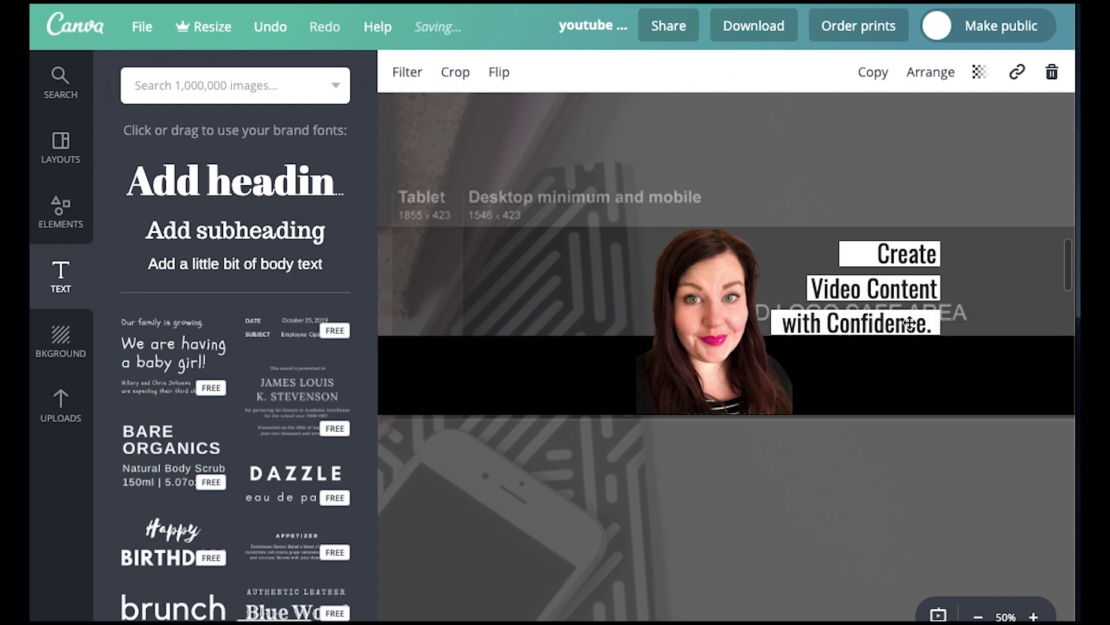
pyautogui.moveTo(906, 324); pyautogui.dragTo(918, 326)
pyautogui.click(985, 316)
# - Recolour the word "Confidence." magenta in the third title line
pyautogui.click(777, 322)
pyautogui.click(900, 322)
pyautogui.moveTo(772, 323); pyautogui.dragTo(871, 319)
pyautogui.click(645, 71)
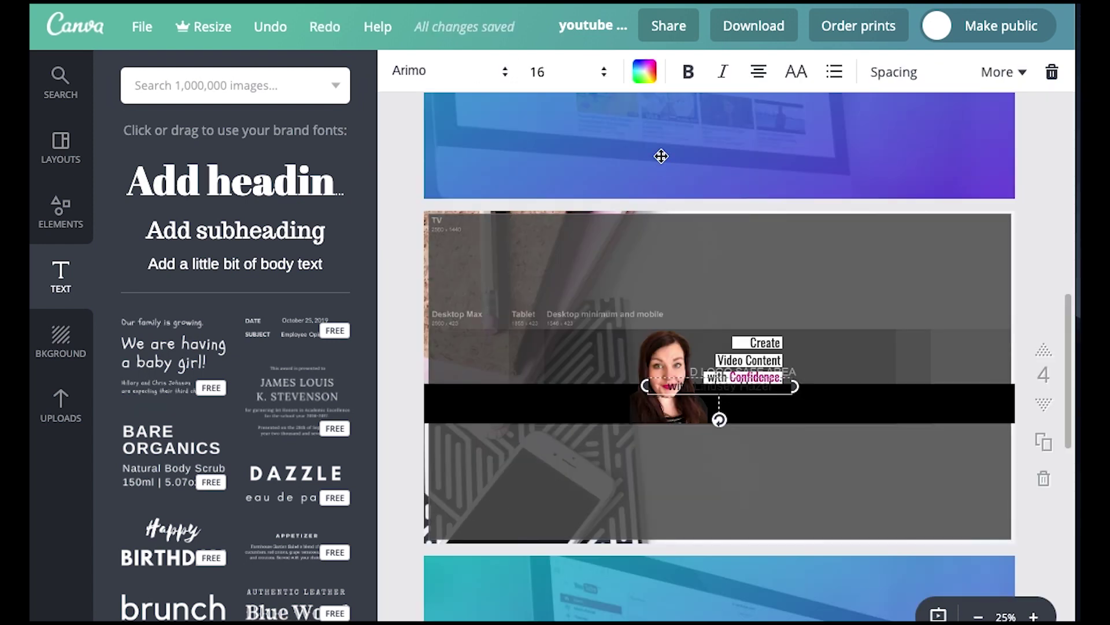
# - Recolour the presenter's name line white
pyautogui.click(642, 70)
pyautogui.scroll(-3, 798, 347)
pyautogui.click(798, 377)
pyautogui.click(790, 400)
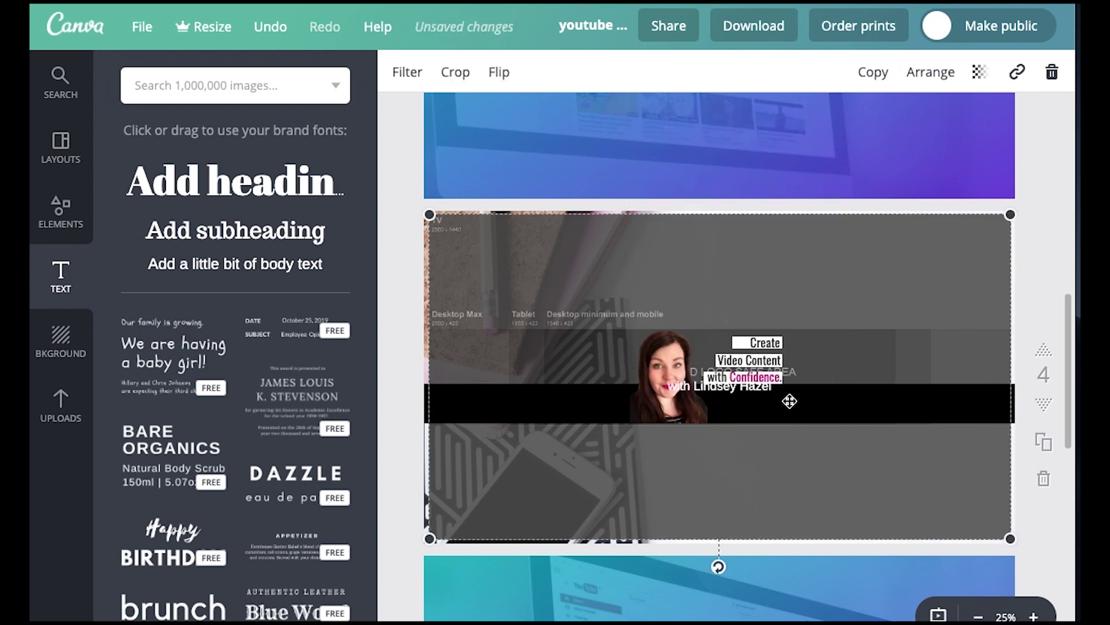
# - Set the presenter's name line to font size 12 and place it on the black band beneath "with Confidence."
pyautogui.moveTo(741, 391); pyautogui.dragTo(765, 397)
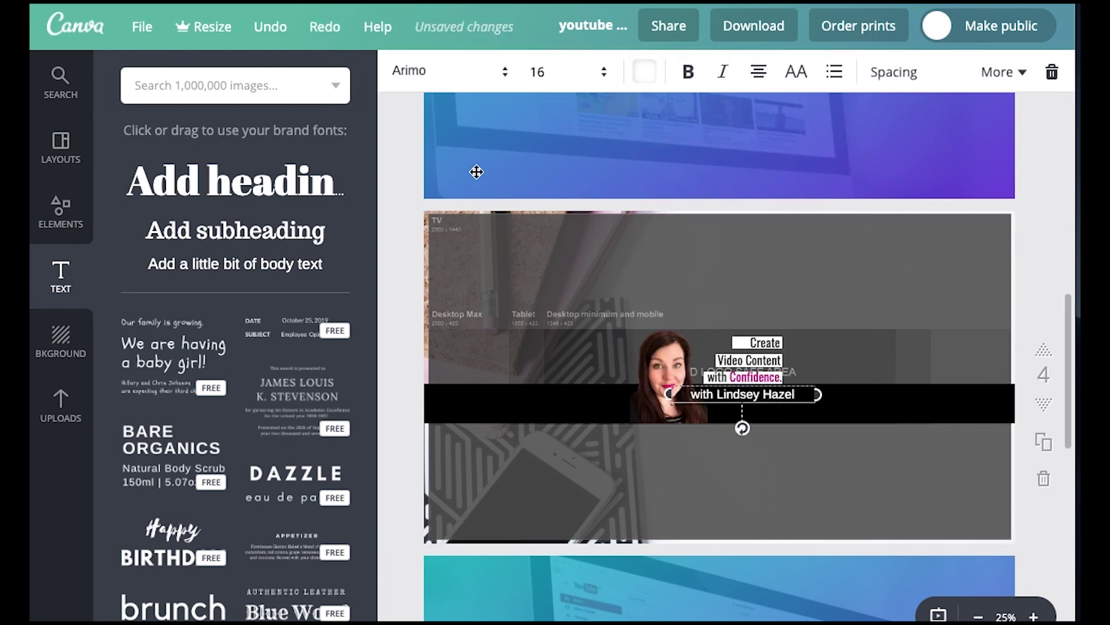
pyautogui.click(538, 71)
pyautogui.click(559, 202)
pyautogui.click(845, 335)
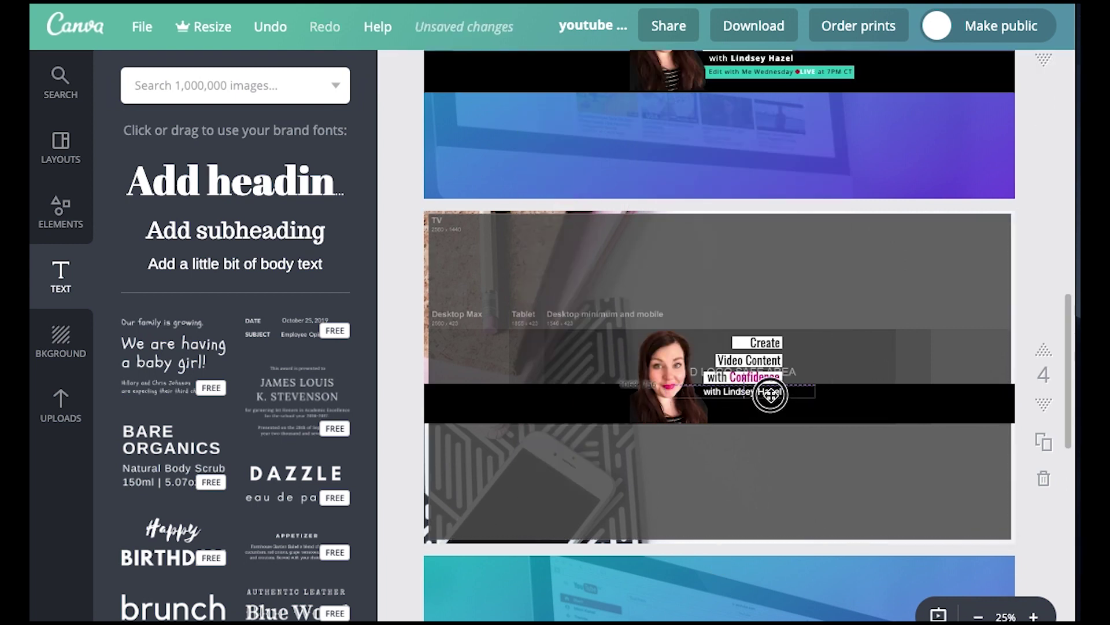
# - Shorten the white bar behind "Create" slightly from its left end
pyautogui.click(749, 342)
pyautogui.moveTo(736, 342); pyautogui.dragTo(740, 343)
pyautogui.click(737, 342)
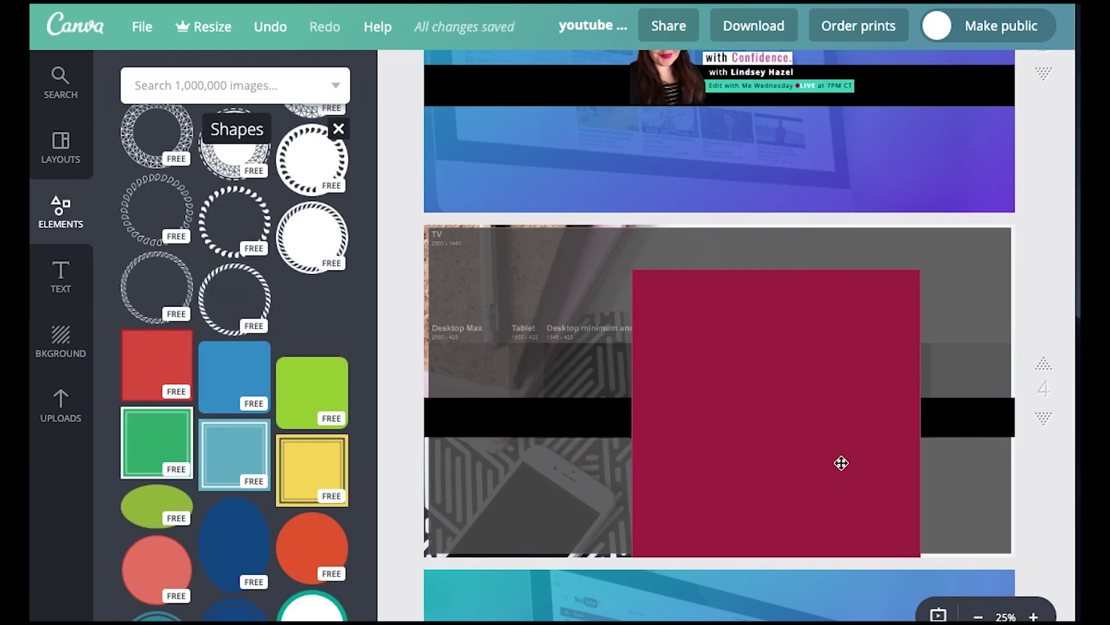
# - Add another dark red square to page 4 and reduce it to a thin, shorter bar beneath the presenter's name line
pyautogui.moveTo(842, 463); pyautogui.dragTo(840, 463)
pyautogui.moveTo(314, 319); pyautogui.dragTo(678, 450)
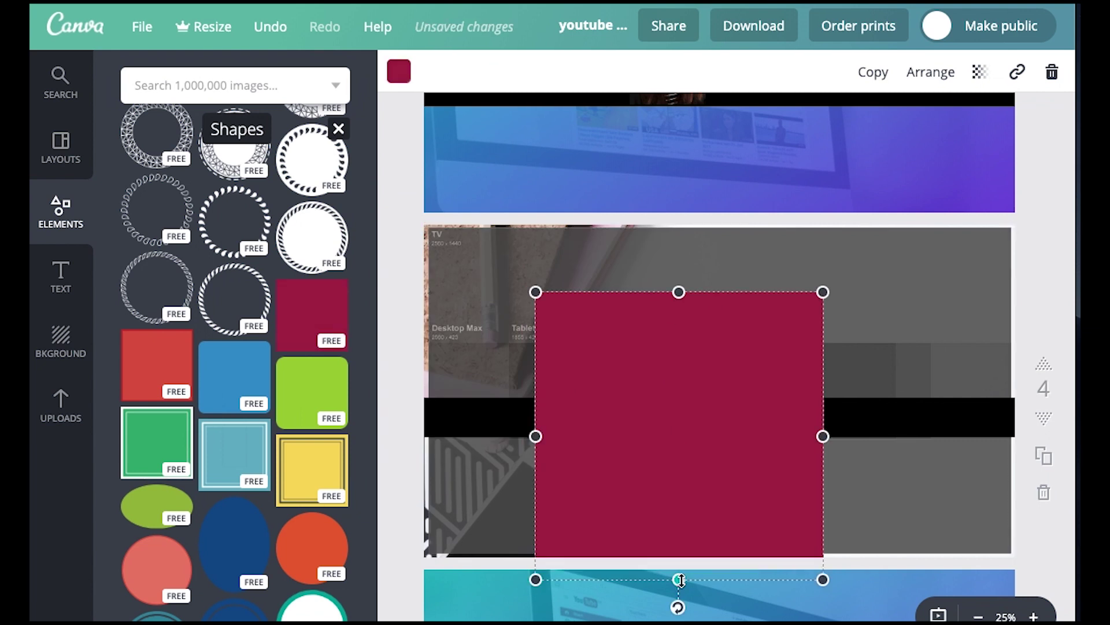
pyautogui.moveTo(679, 579); pyautogui.dragTo(821, 421)
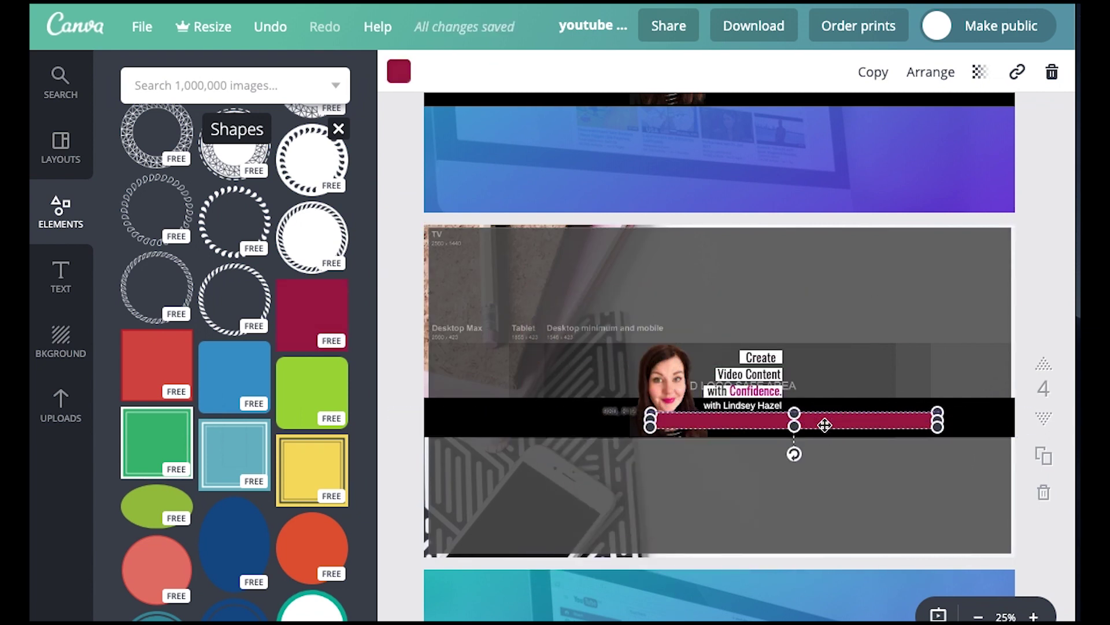
pyautogui.scroll(1, 822, 421)
pyautogui.moveTo(937, 491); pyautogui.dragTo(839, 491)
# - Recolour the thin bar teal and send it backward until it sits behind the portrait
pyautogui.click(393, 73)
pyautogui.click(489, 307)
pyautogui.click(931, 72)
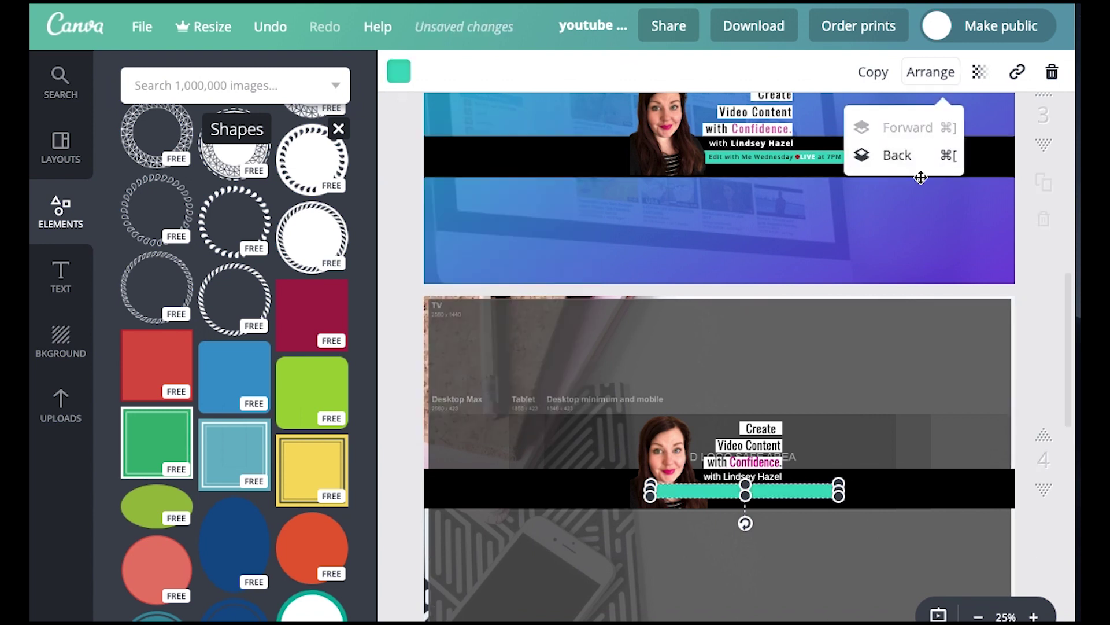
pyautogui.click(917, 156)
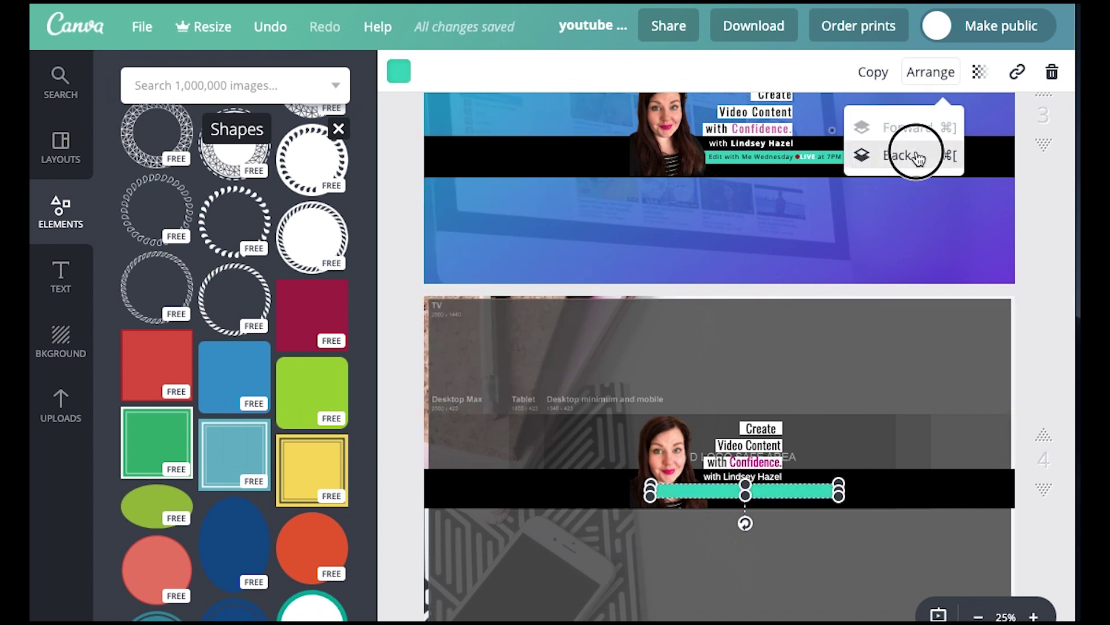
pyautogui.moveTo(701, 491)
pyautogui.mouseDown()
pyautogui.moveTo(701, 502)
pyautogui.moveTo(702, 491)
pyautogui.mouseUp()
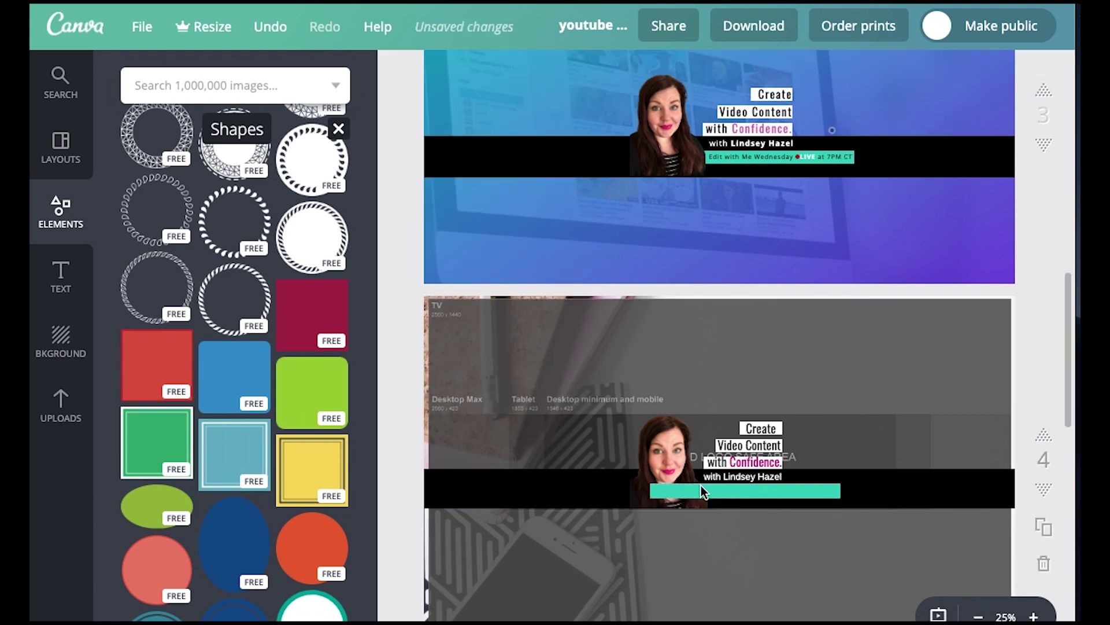
pyautogui.click(930, 72)
pyautogui.click(902, 154)
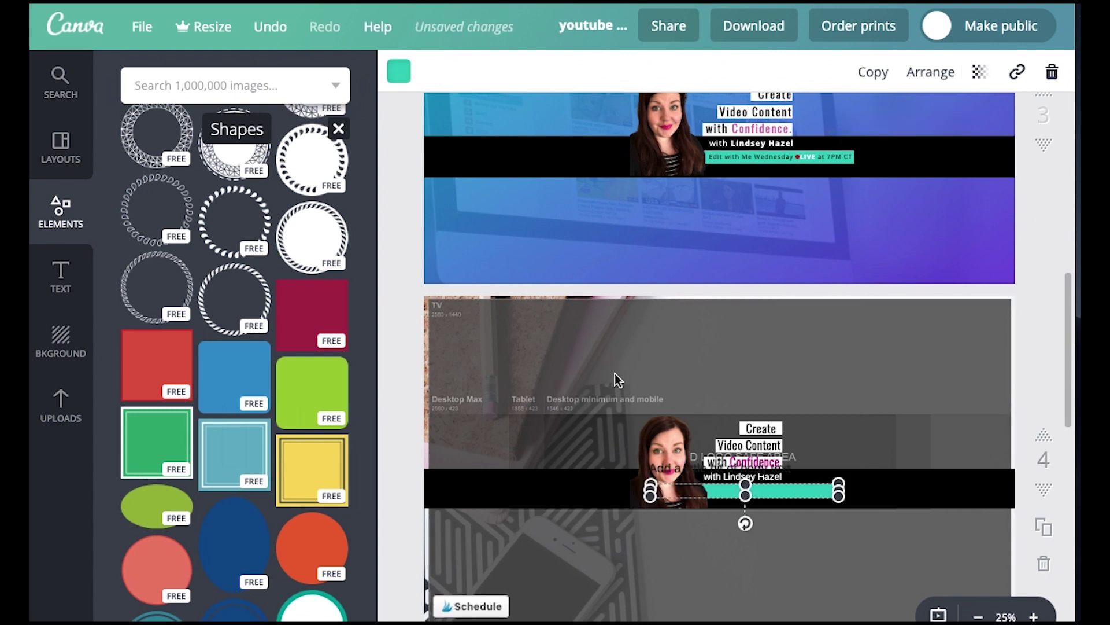
# - Add the text "Edit with Me Wedneswday LVE at 7PM CT" at font size 10 and place it on the teal bar
pyautogui.press('t')
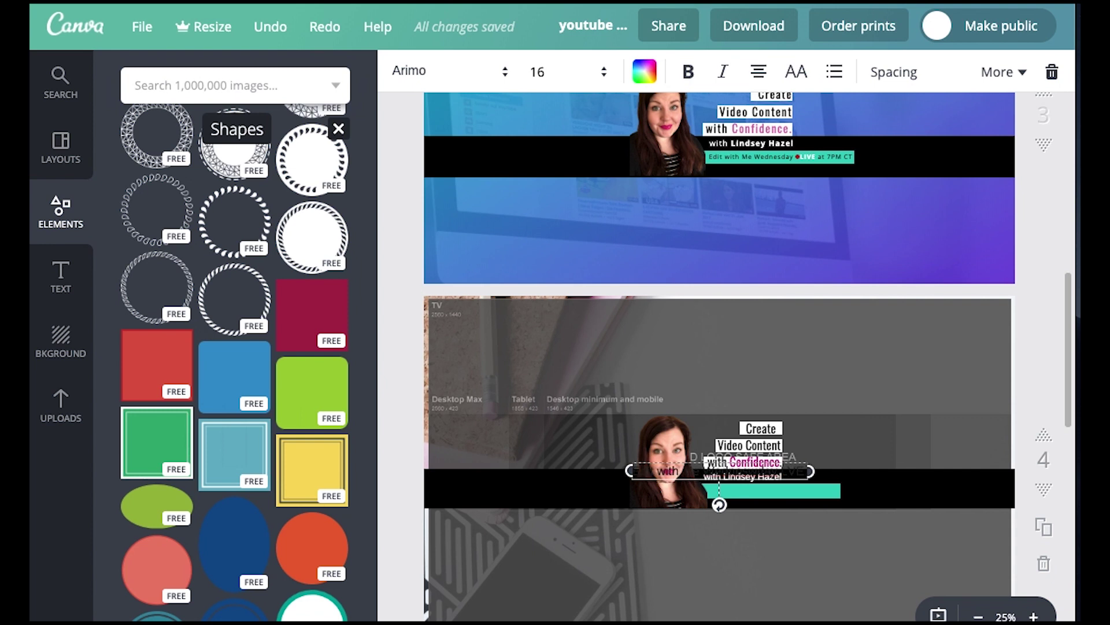
pyautogui.write('CT')
pyautogui.click(556, 72)
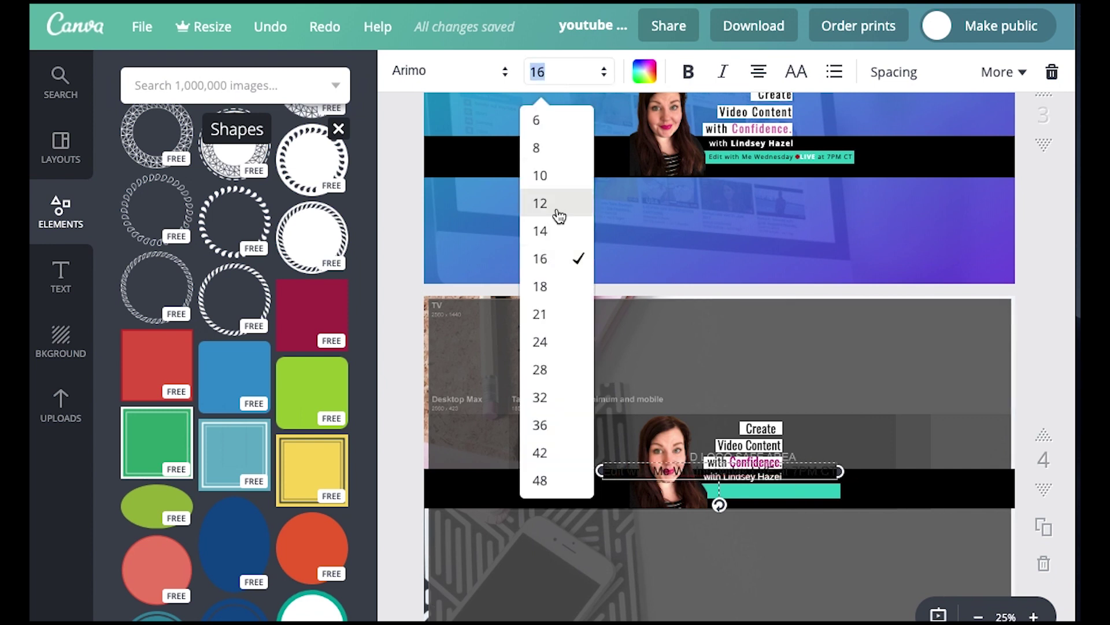
pyautogui.click(557, 229)
pyautogui.click(556, 72)
pyautogui.click(557, 204)
pyautogui.moveTo(785, 472); pyautogui.dragTo(827, 495)
pyautogui.click(558, 71)
pyautogui.click(561, 176)
# - Lengthen the teal bar at its right end, centre the schedule line on it and set the text to font size 8
pyautogui.click(824, 491)
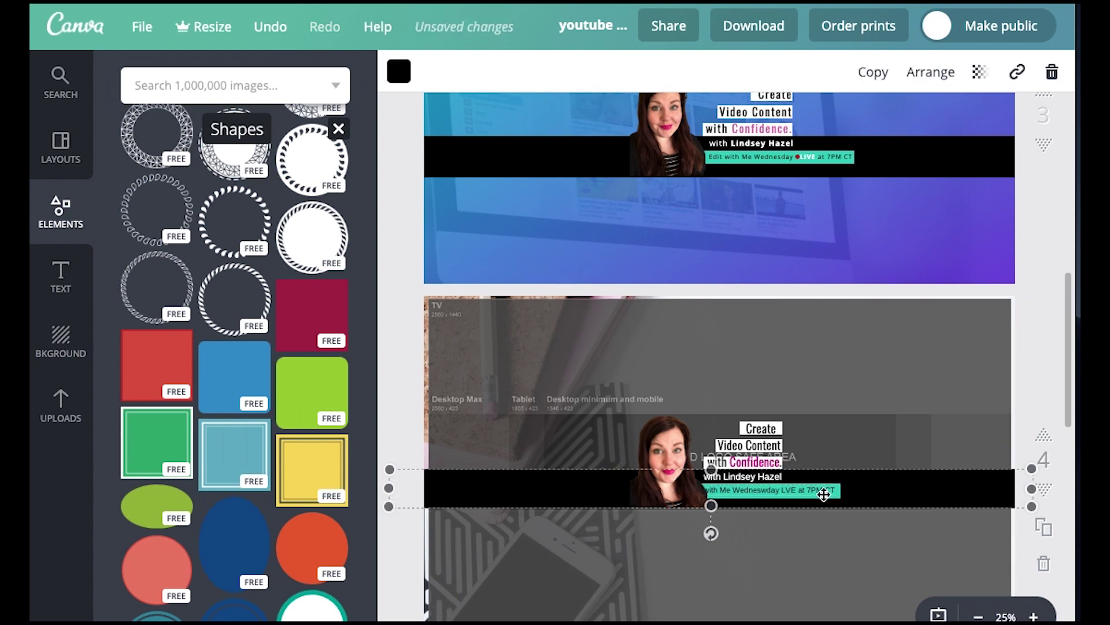
pyautogui.moveTo(838, 489); pyautogui.dragTo(862, 489)
pyautogui.click(781, 500)
pyautogui.moveTo(778, 491); pyautogui.dragTo(830, 491)
pyautogui.click(754, 159)
pyautogui.click(812, 494)
pyautogui.click(812, 495)
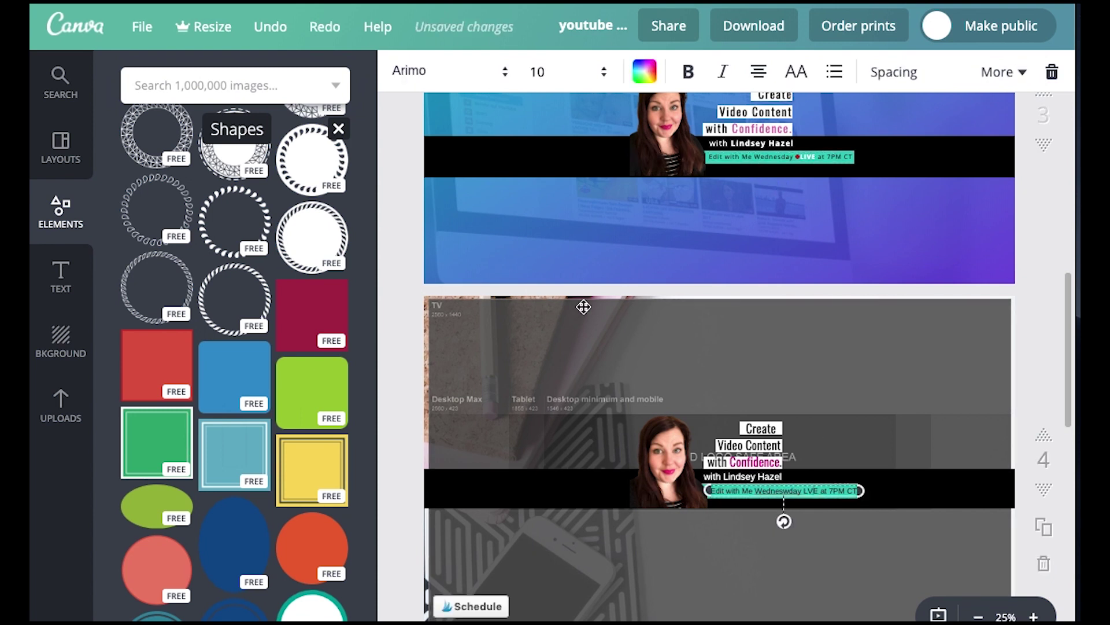
pyautogui.click(807, 488)
pyautogui.click(804, 497)
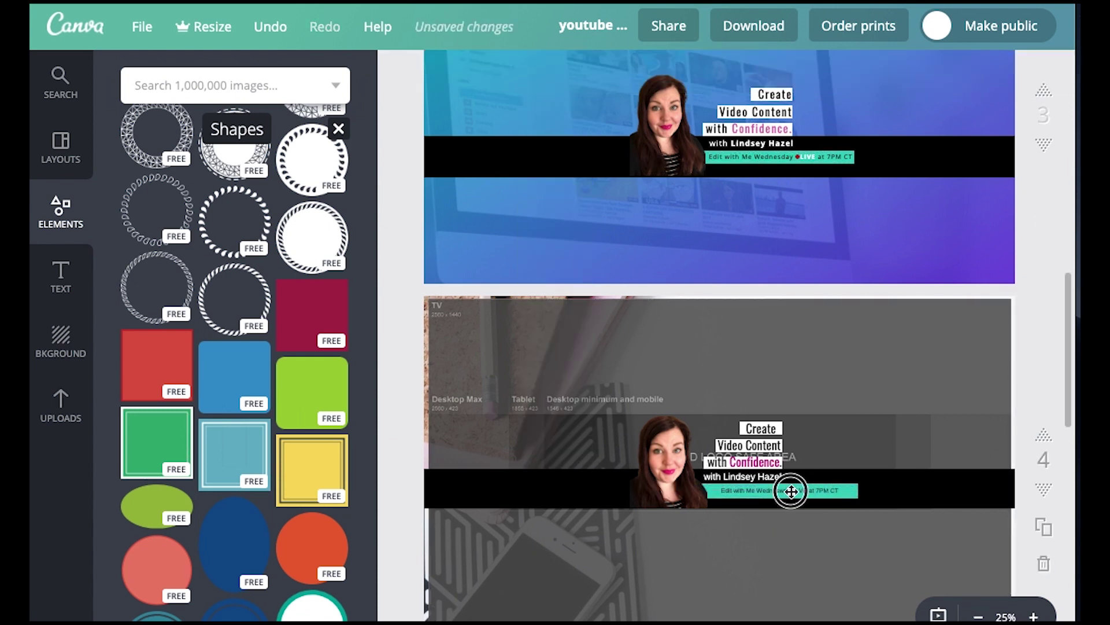
# - Correct "LVE" to "LIVE" in the schedule line and insert a bullet in front of it
pyautogui.click(791, 491)
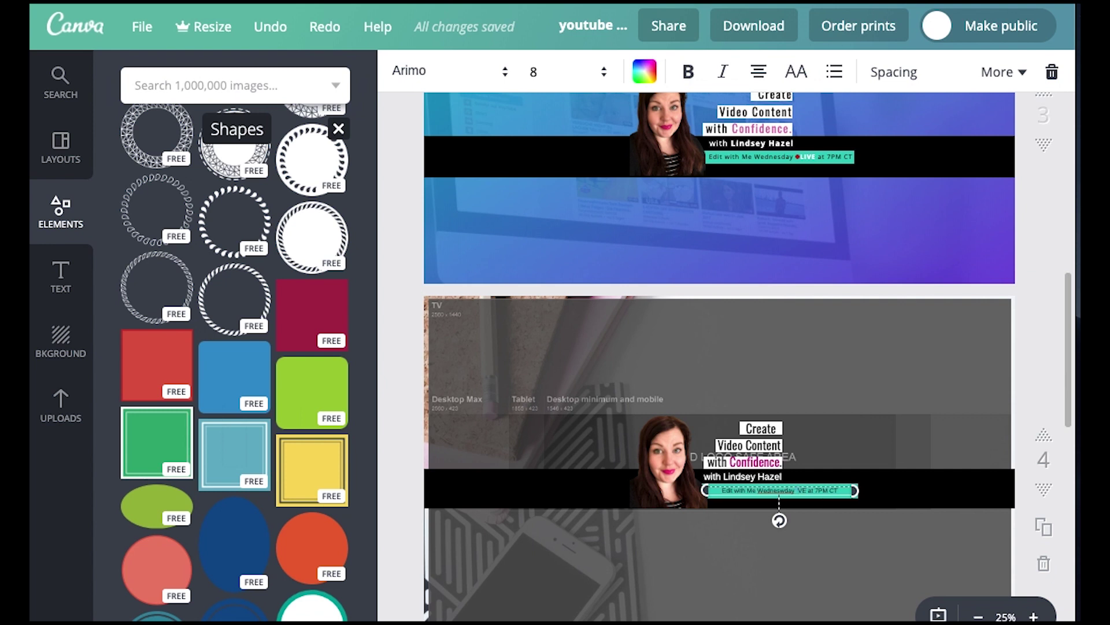
pyautogui.click(868, 532)
pyautogui.click(799, 490)
pyautogui.click(791, 498)
pyautogui.click(801, 507)
pyautogui.click(796, 157)
pyautogui.click(798, 491)
# - Try to recolour the bullet before "LIVE" in the schedule line
pyautogui.click(1034, 617)
pyautogui.scroll(-1, 934, 530)
pyautogui.click(872, 324)
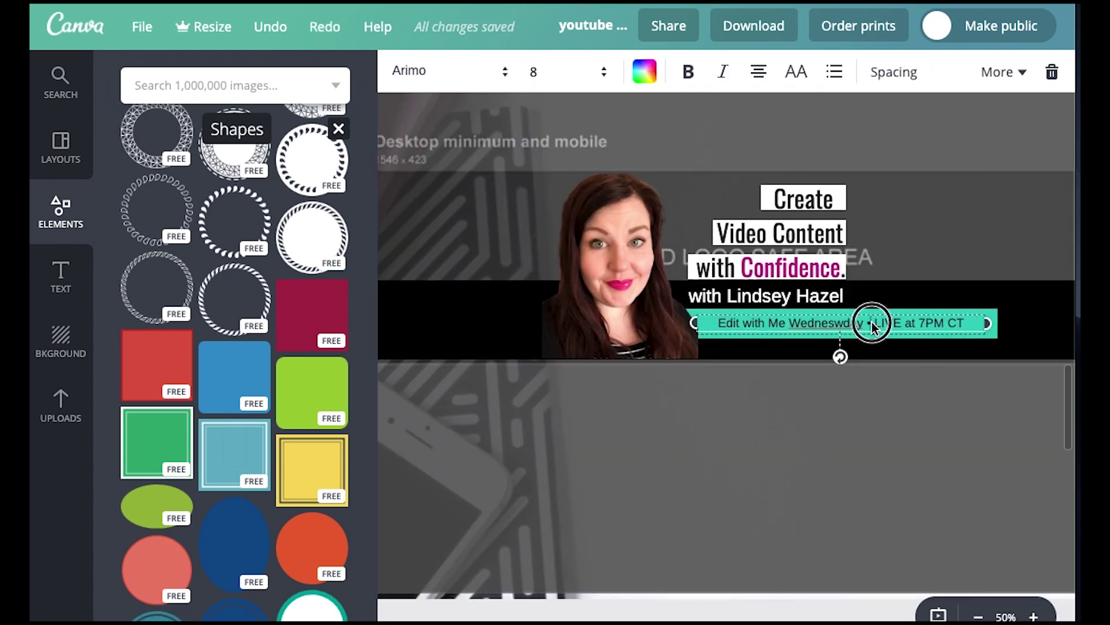
pyautogui.click(644, 72)
pyautogui.click(730, 161)
pyautogui.click(894, 394)
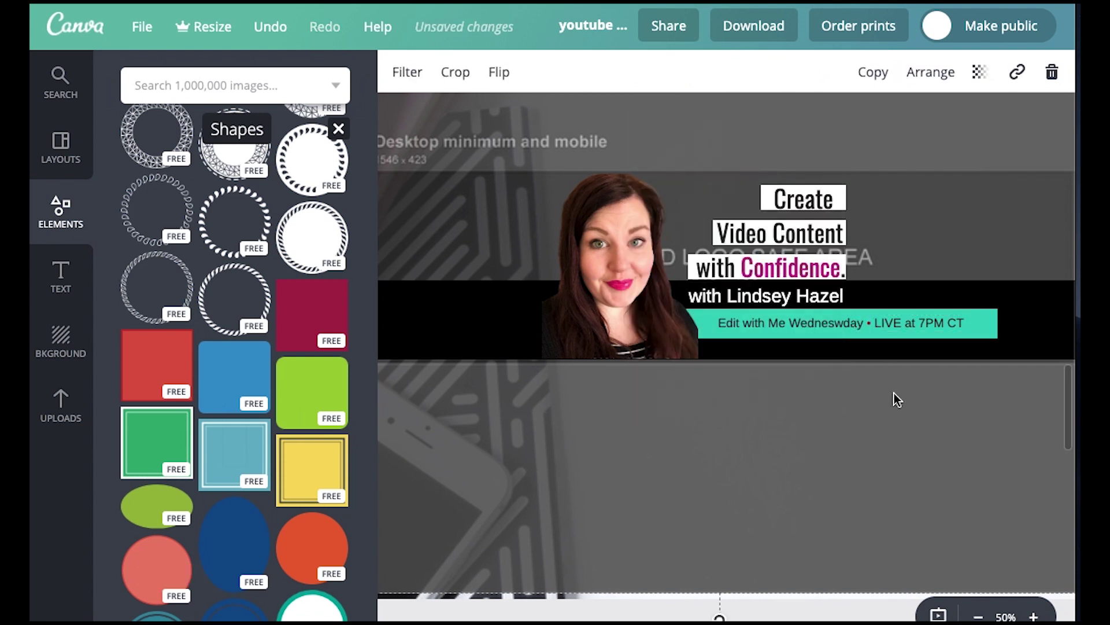
# - Correct the spelling to "Wednesday" and replace the bullet before "LIVE" with a small dark red circle
pyautogui.click(867, 321)
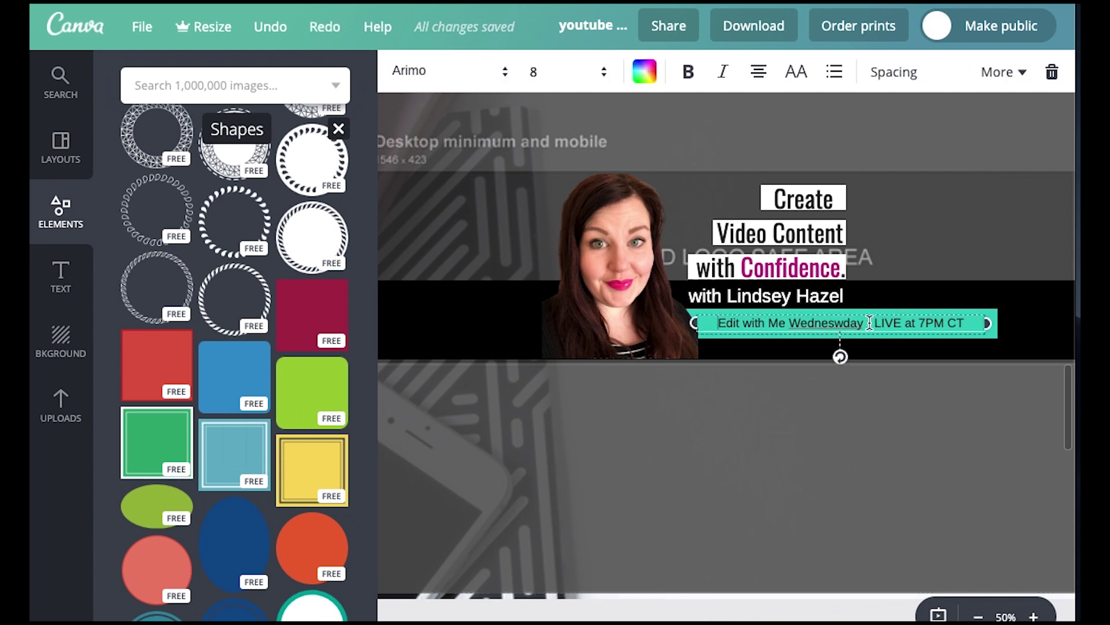
pyautogui.press('BackSpace')
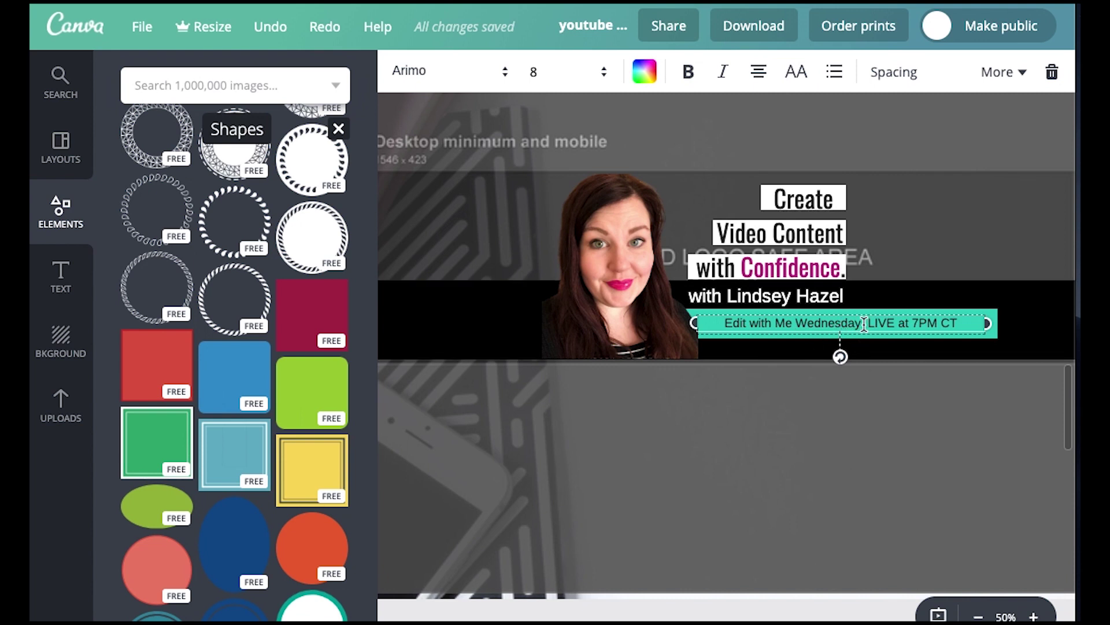
pyautogui.click(303, 539)
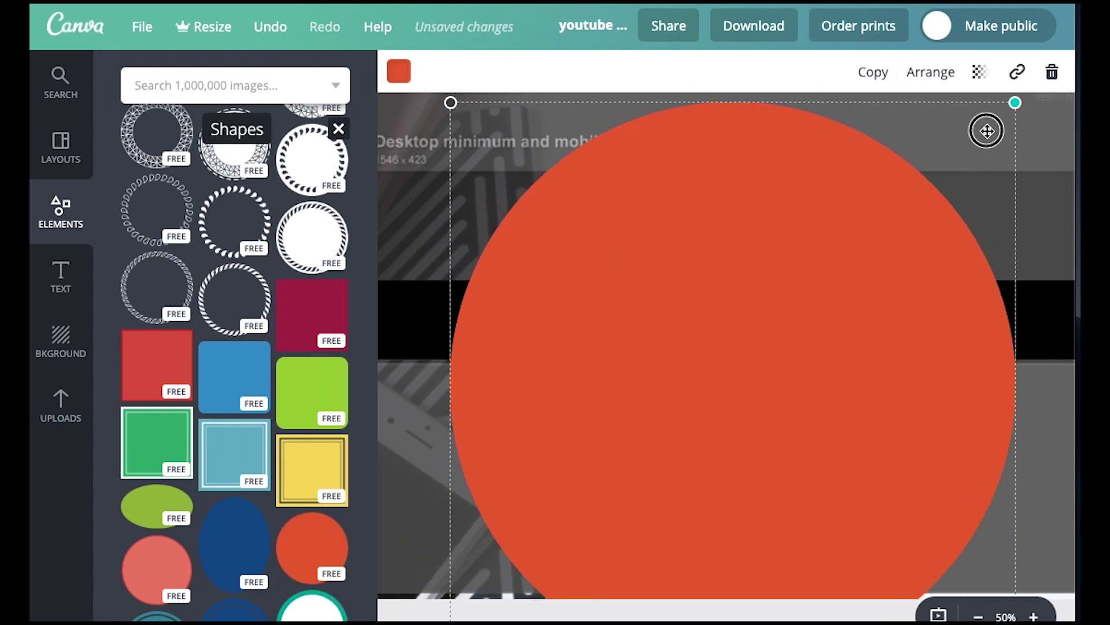
pyautogui.moveTo(951, 185); pyautogui.dragTo(864, 323)
pyautogui.click(865, 329)
pyautogui.click(396, 72)
pyautogui.click(926, 395)
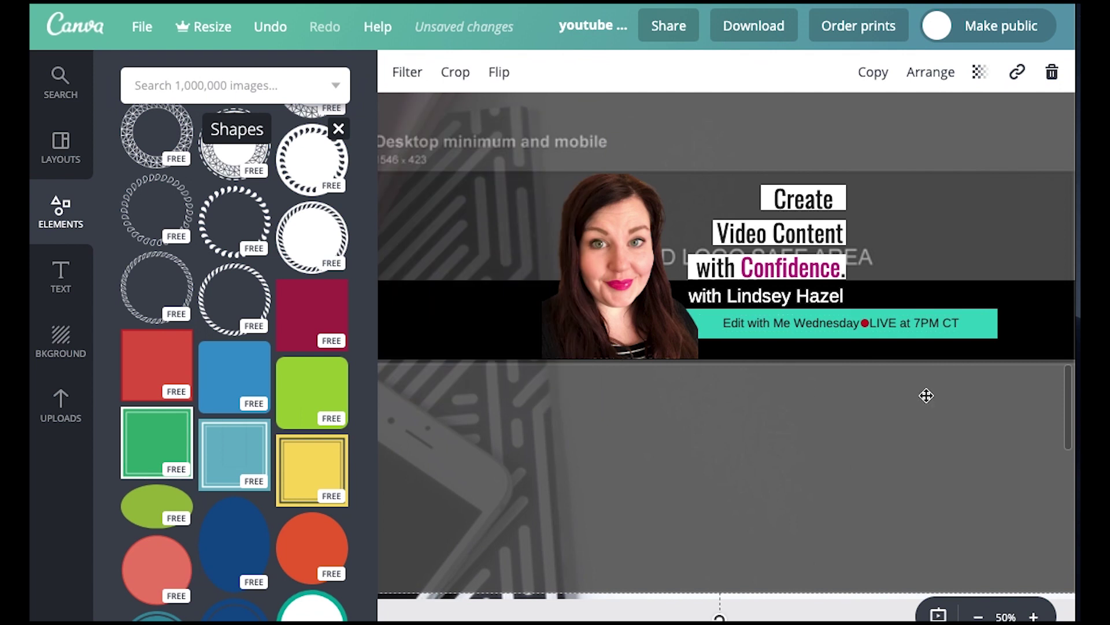
# - Set the schedule line to font size 9 and nudge the red dot to sit between "Wednesday" and "LIVE"
pyautogui.click(765, 325)
pyautogui.click(554, 70)
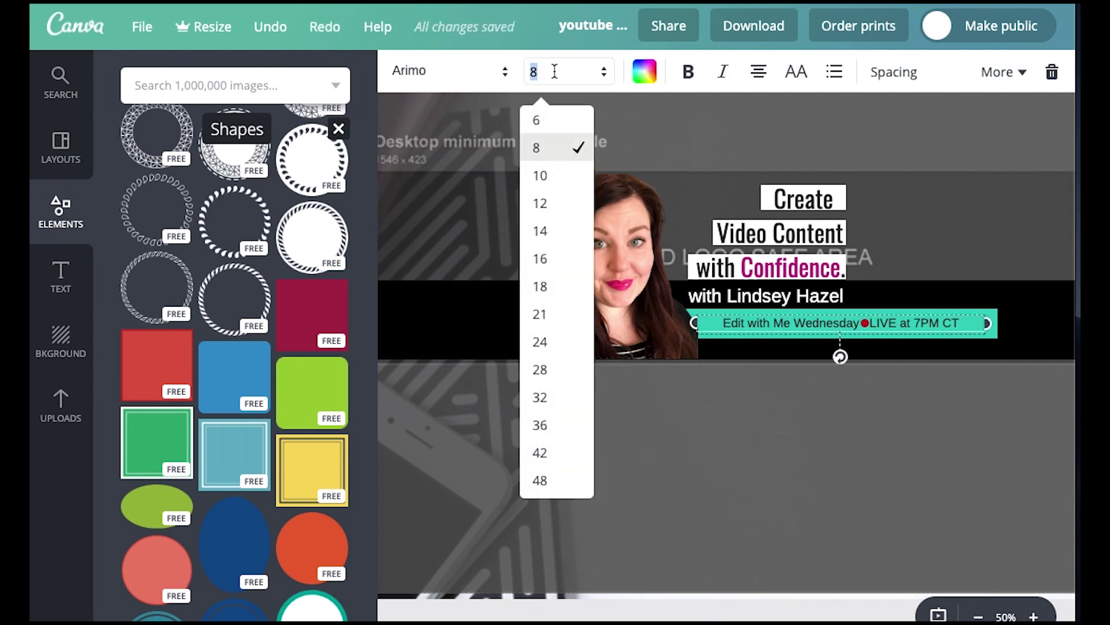
pyautogui.write('9')
pyautogui.press('Return')
pyautogui.moveTo(865, 326); pyautogui.dragTo(870, 327)
pyautogui.click(921, 425)
pyautogui.click(865, 327)
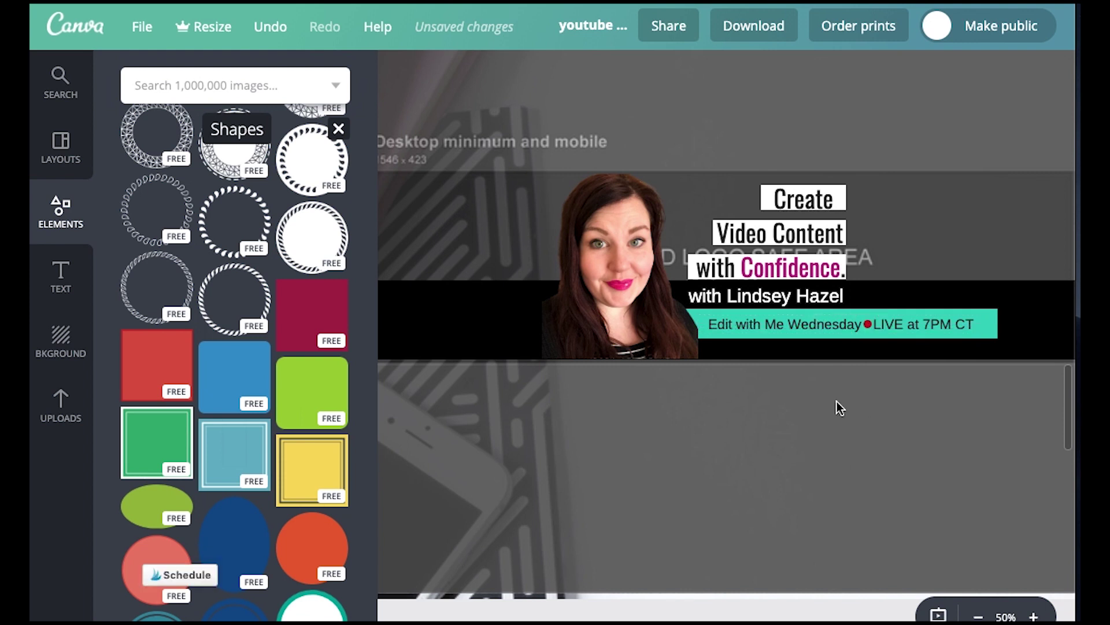
# - Search the image library for "gradient", add the purple-to-teal gradient to page 4 and enlarge it to cover the page
pyautogui.click(978, 617)
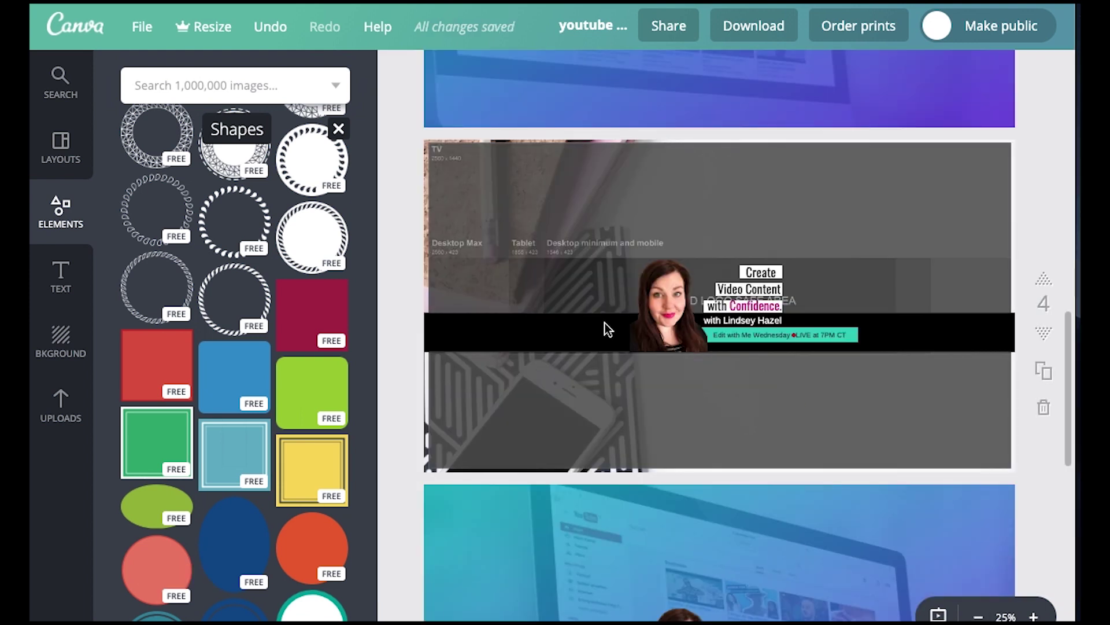
pyautogui.click(145, 93)
pyautogui.write('gr')
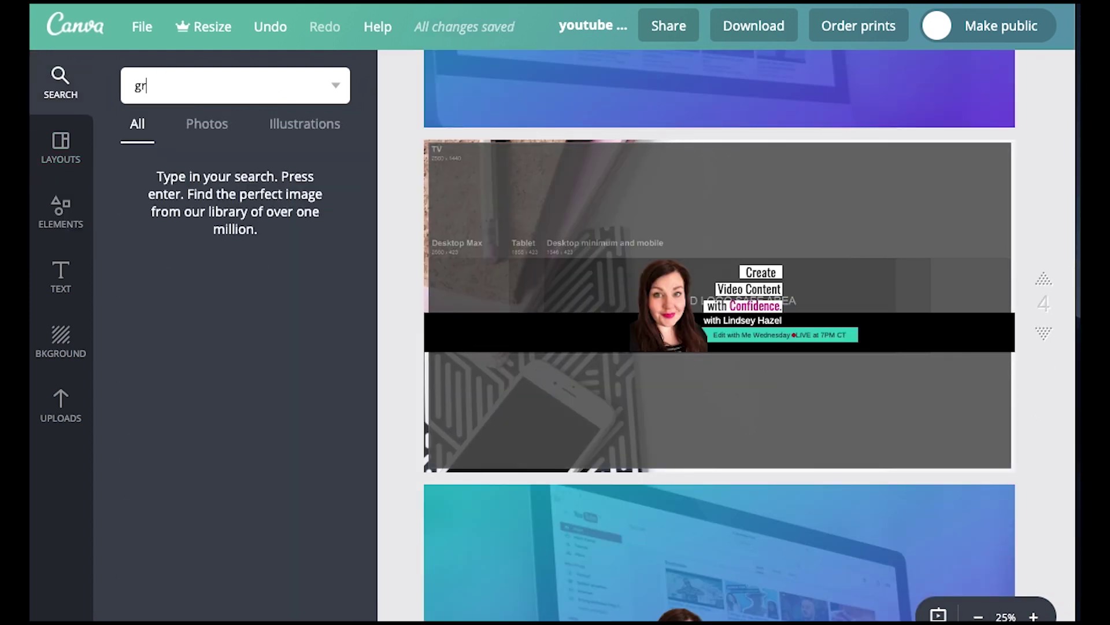
pyautogui.write('adieny')
pyautogui.press('Return')
pyautogui.click(191, 85)
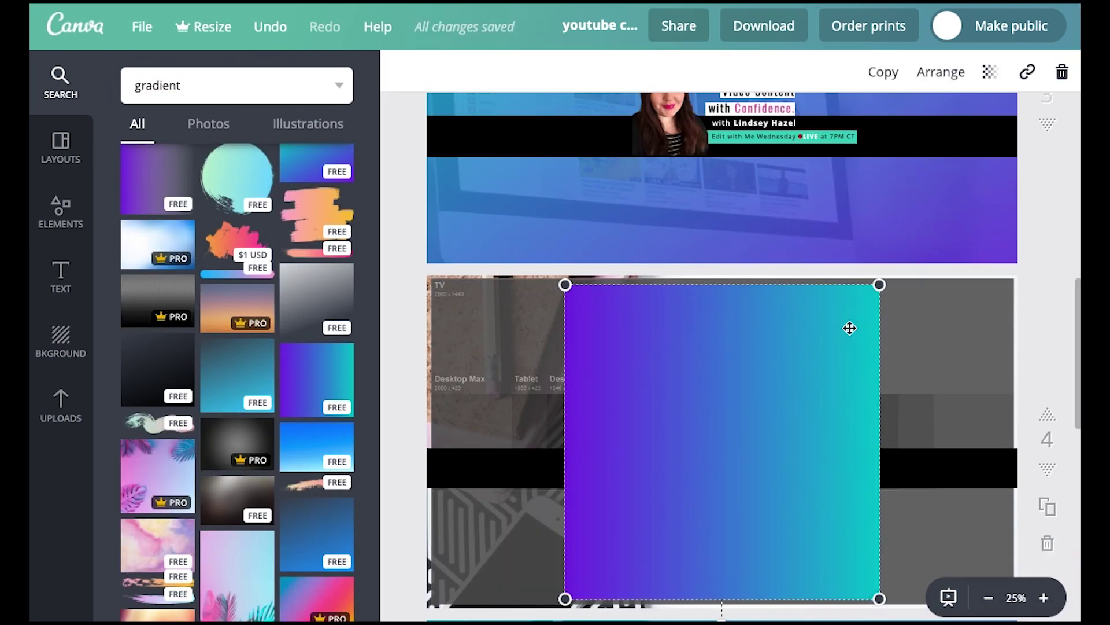
pyautogui.moveTo(880, 284); pyautogui.dragTo(1021, 143)
pyautogui.moveTo(565, 598); pyautogui.dragTo(405, 598)
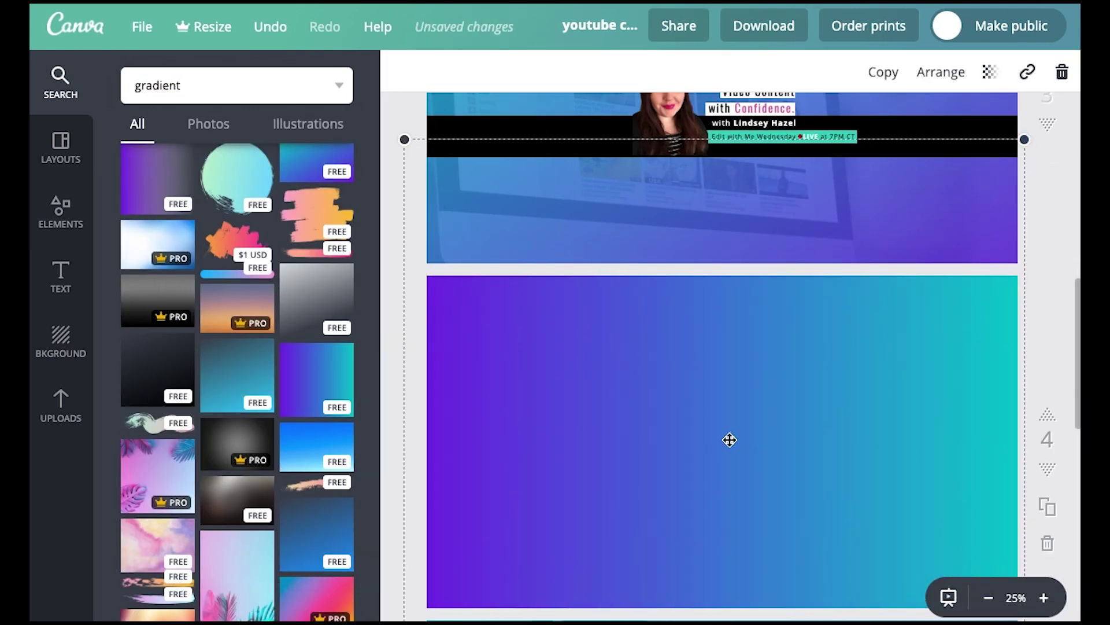
# - Send the gradient behind the portrait, band and text but above the safe-area template, and lower its transparency to about 47
pyautogui.click(941, 72)
pyautogui.click(925, 154)
pyautogui.click(931, 154)
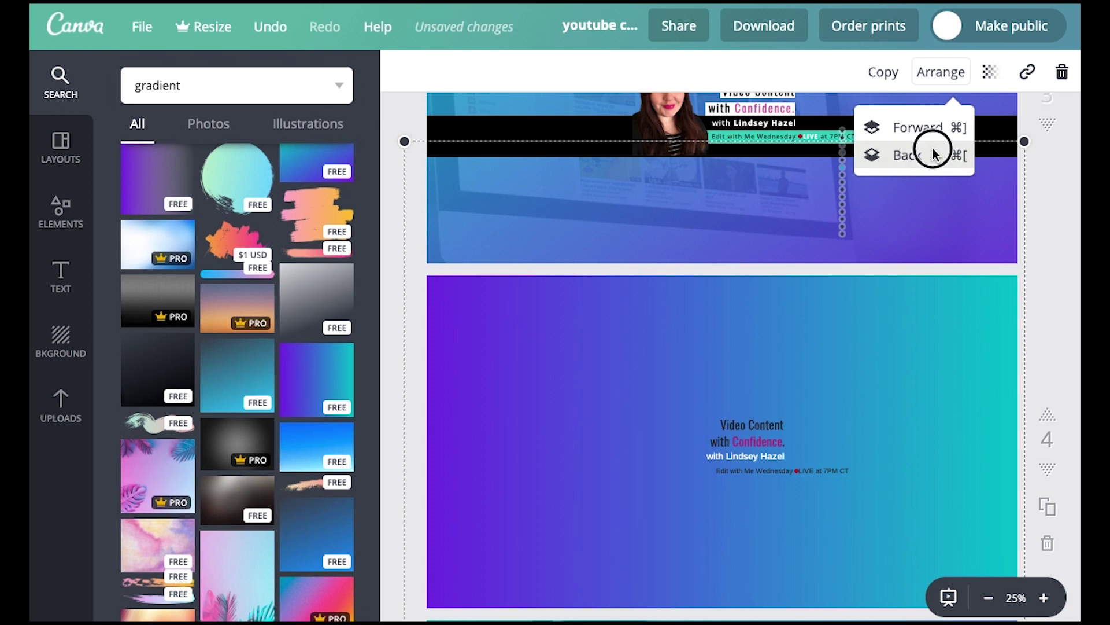
pyautogui.click(932, 154)
pyautogui.click(934, 154)
pyautogui.click(935, 154)
pyautogui.click(934, 154)
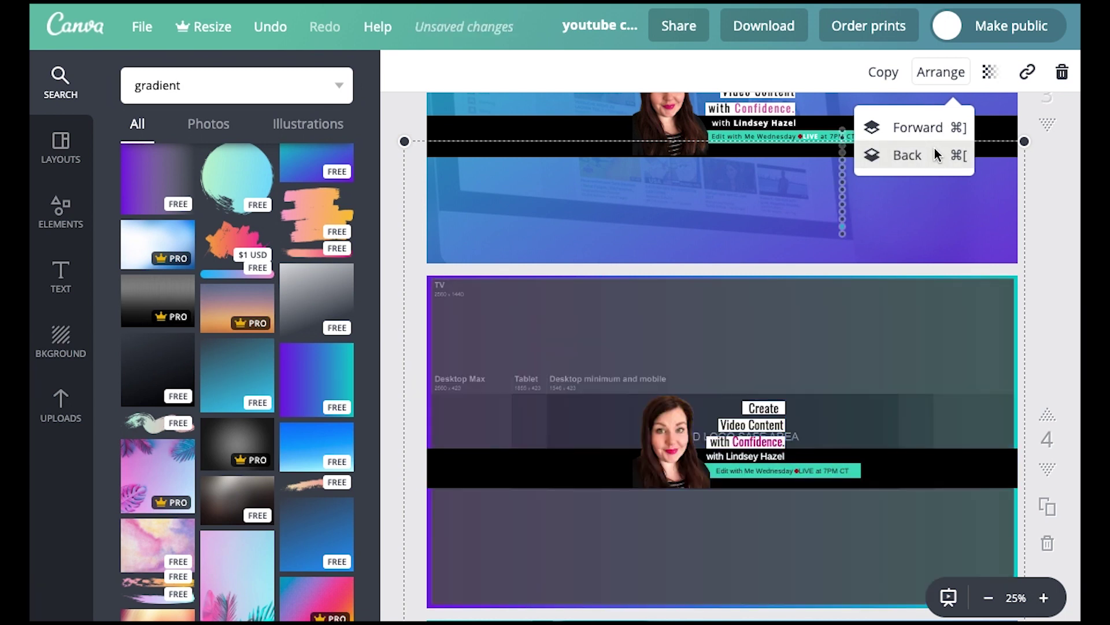
pyautogui.click(935, 129)
pyautogui.click(991, 71)
pyautogui.moveTo(954, 127); pyautogui.dragTo(896, 136)
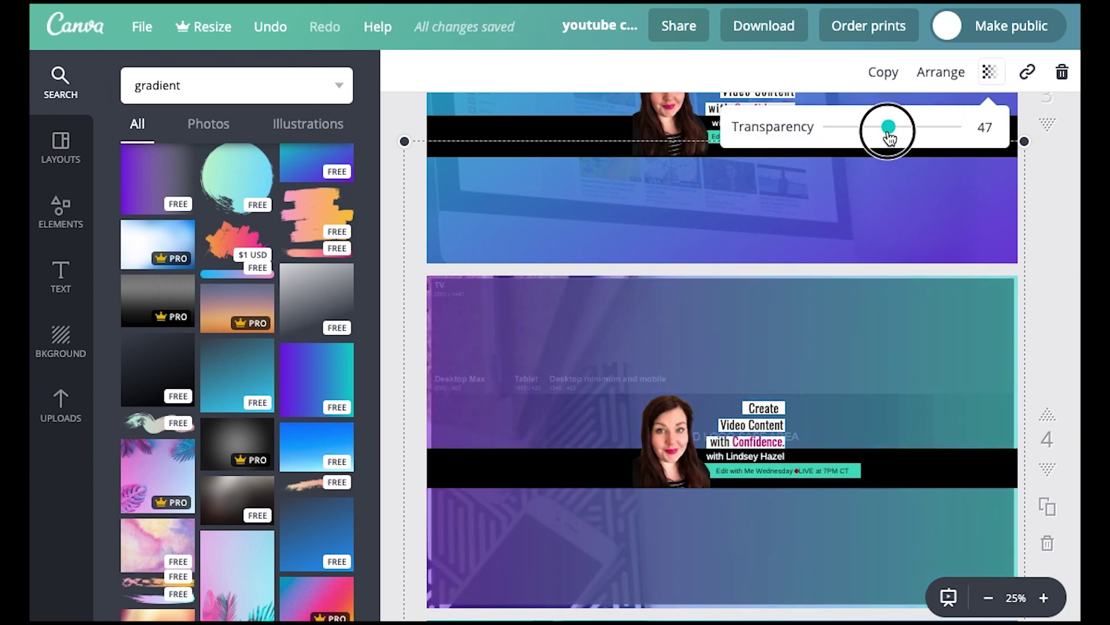
# - Narrow the white bar behind "Create" from its left end to fit the word more tightly
pyautogui.click(767, 406)
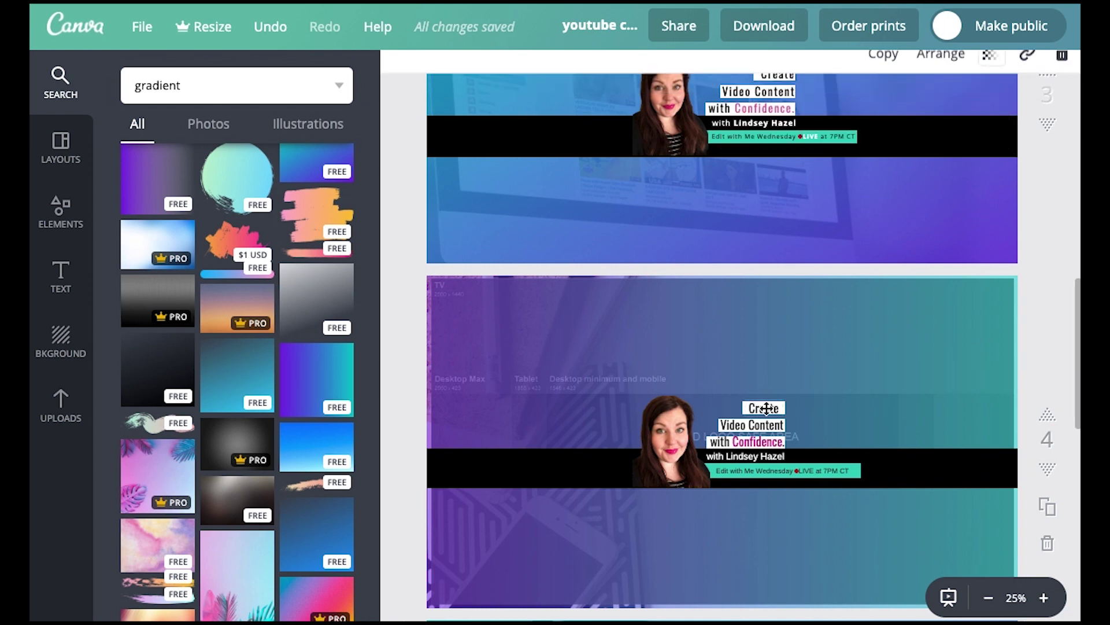
pyautogui.click(775, 404)
pyautogui.click(774, 408)
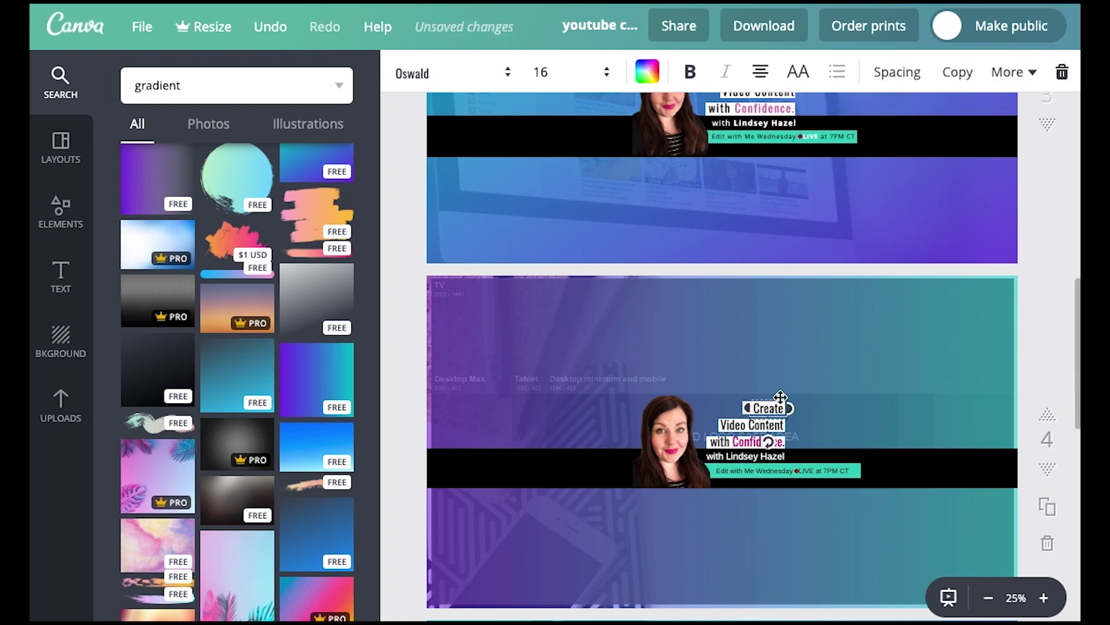
pyautogui.click(838, 417)
pyautogui.click(747, 407)
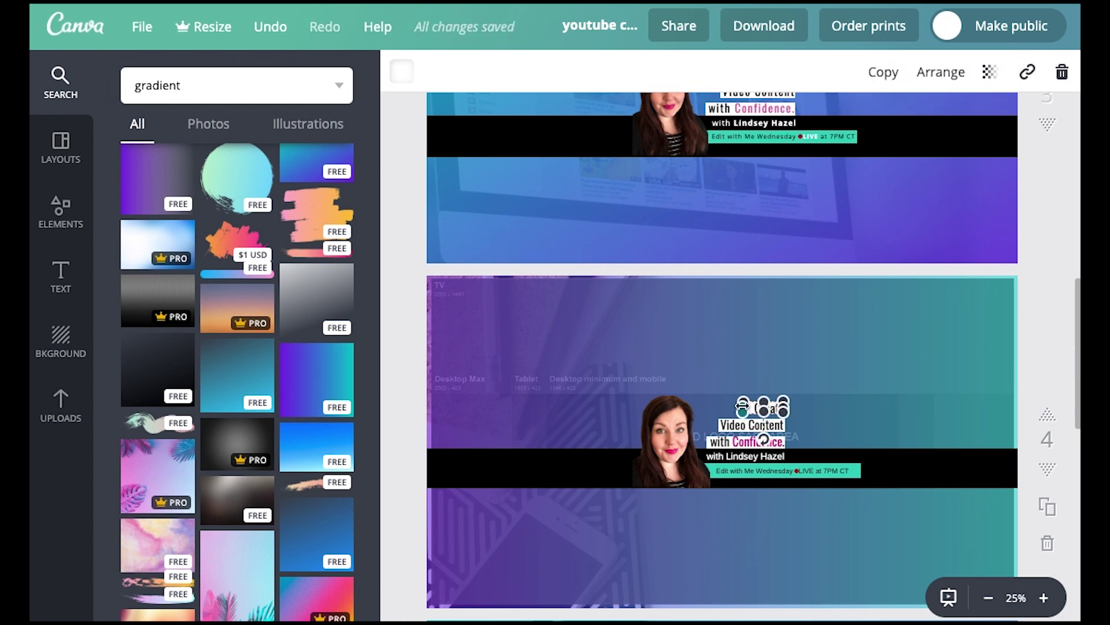
pyautogui.moveTo(744, 406); pyautogui.dragTo(749, 406)
pyautogui.click(826, 412)
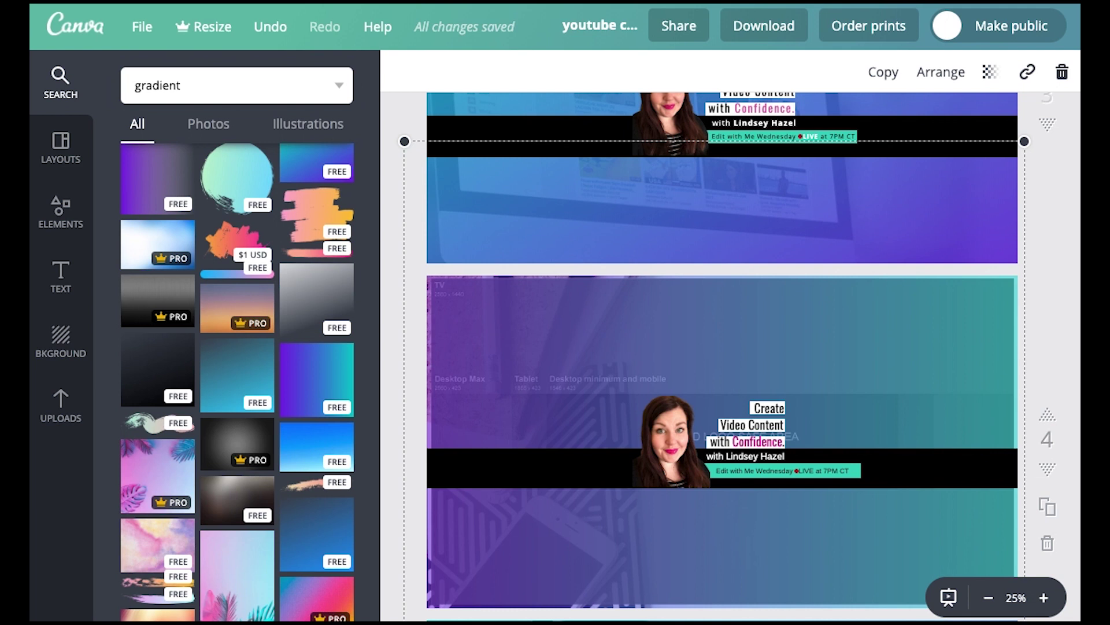
# - Delete the grey safe-area template from page 4 and set the gradient's transparency to 86
pyautogui.scroll(-2, 1047, 391)
pyautogui.moveTo(937, 266); pyautogui.dragTo(982, 281)
pyautogui.click(987, 282)
pyautogui.press('Delete')
pyautogui.click(990, 72)
pyautogui.moveTo(897, 127); pyautogui.dragTo(938, 129)
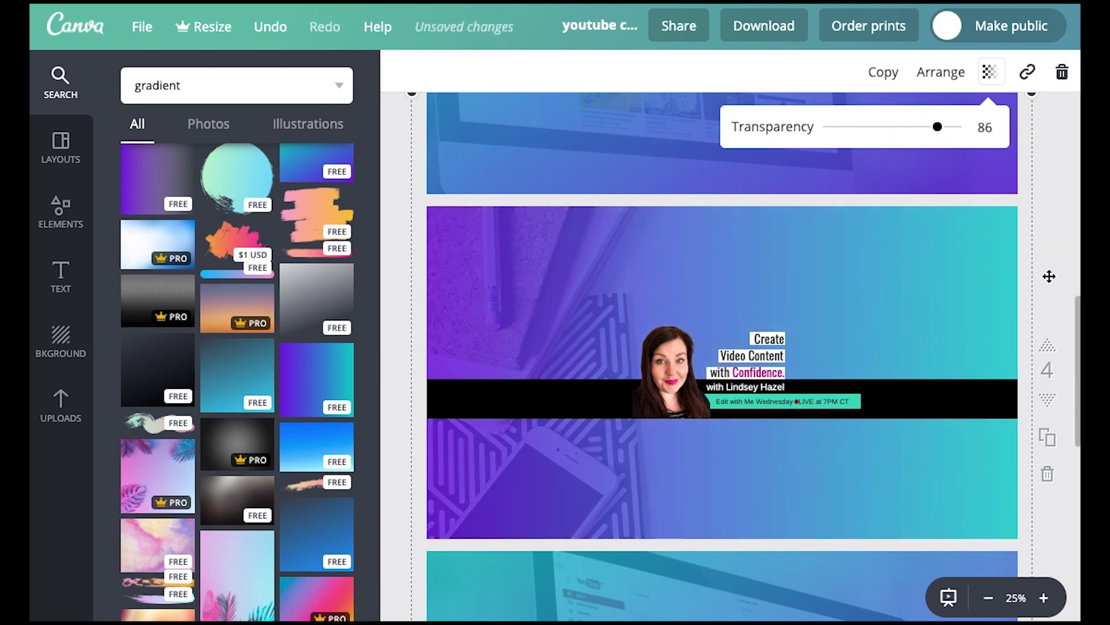
pyautogui.click(1061, 216)
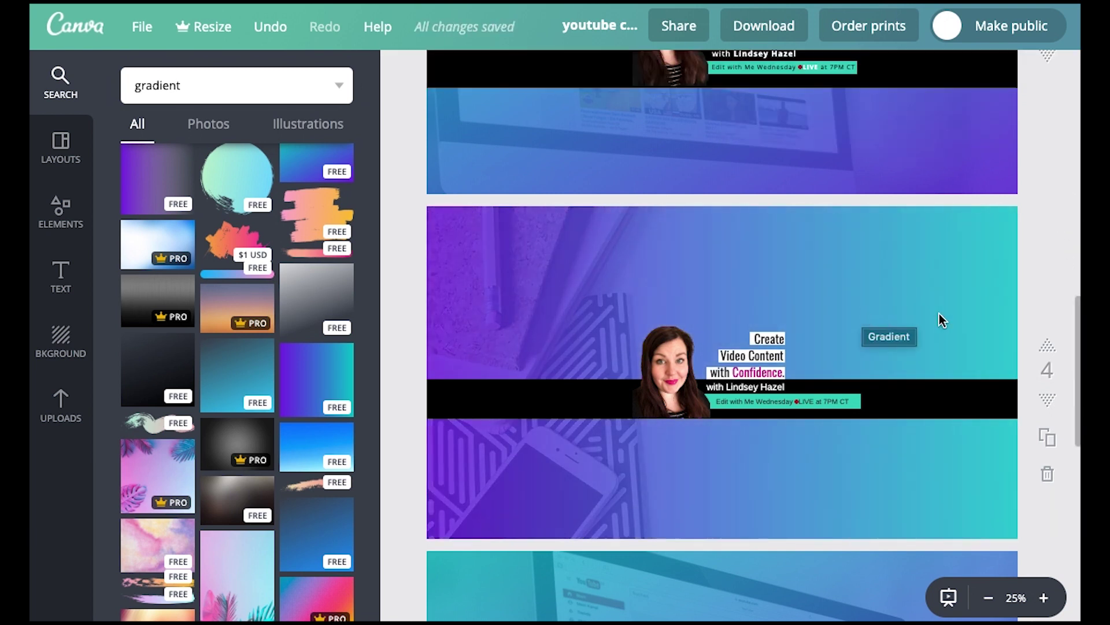
# - Duplicate page 4 and delete every element from the copy to leave page 5 blank
pyautogui.click(952, 329)
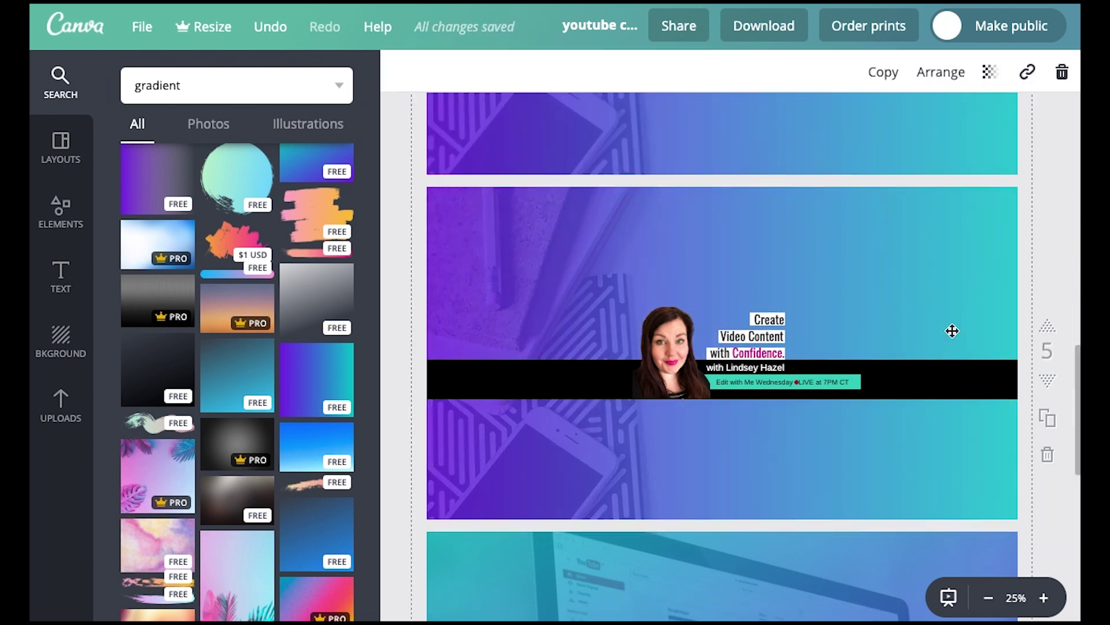
pyautogui.press('Delete')
pyautogui.click(911, 303)
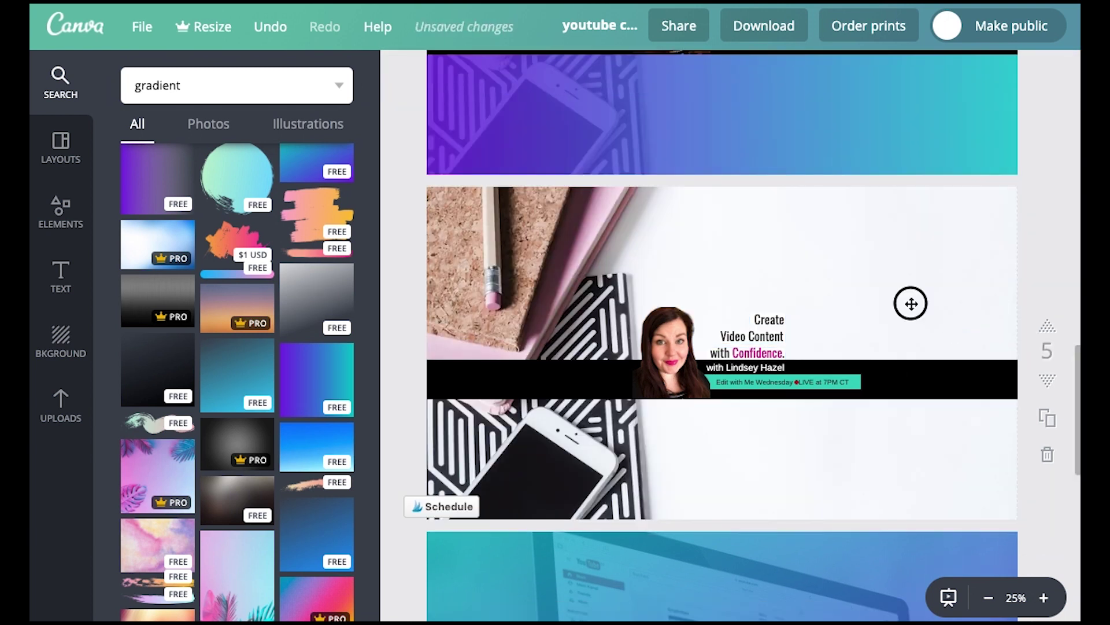
pyautogui.press('Delete')
pyautogui.moveTo(858, 293); pyautogui.dragTo(603, 465)
pyautogui.press('Delete')
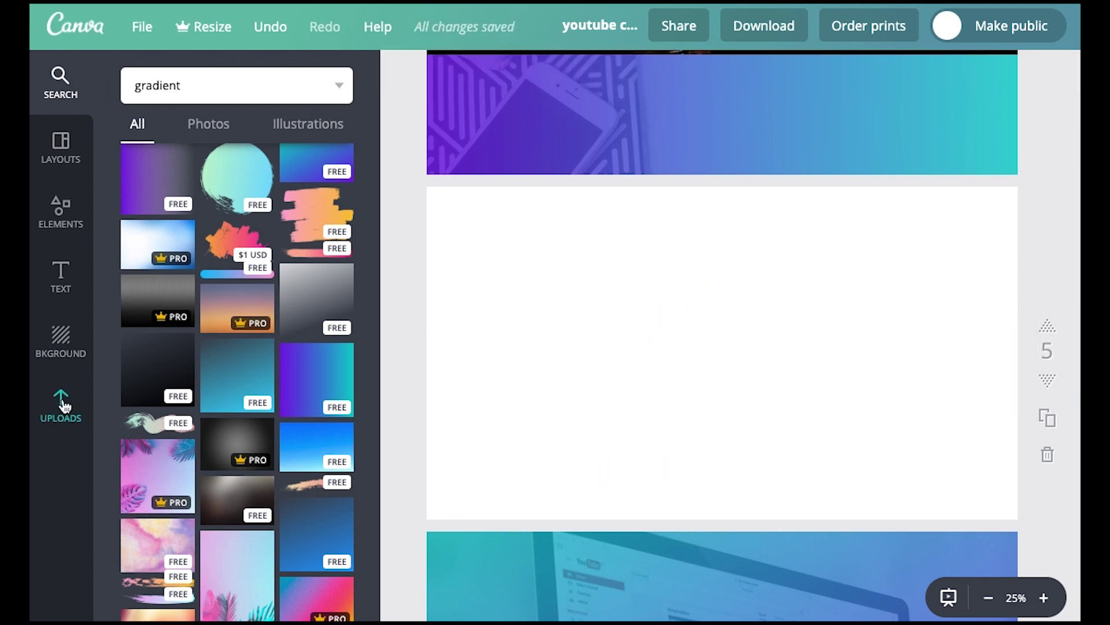
# - Add the uploaded safe-area template to page 5, then enlarge and centre it to fill the page
pyautogui.click(61, 403)
pyautogui.click(177, 341)
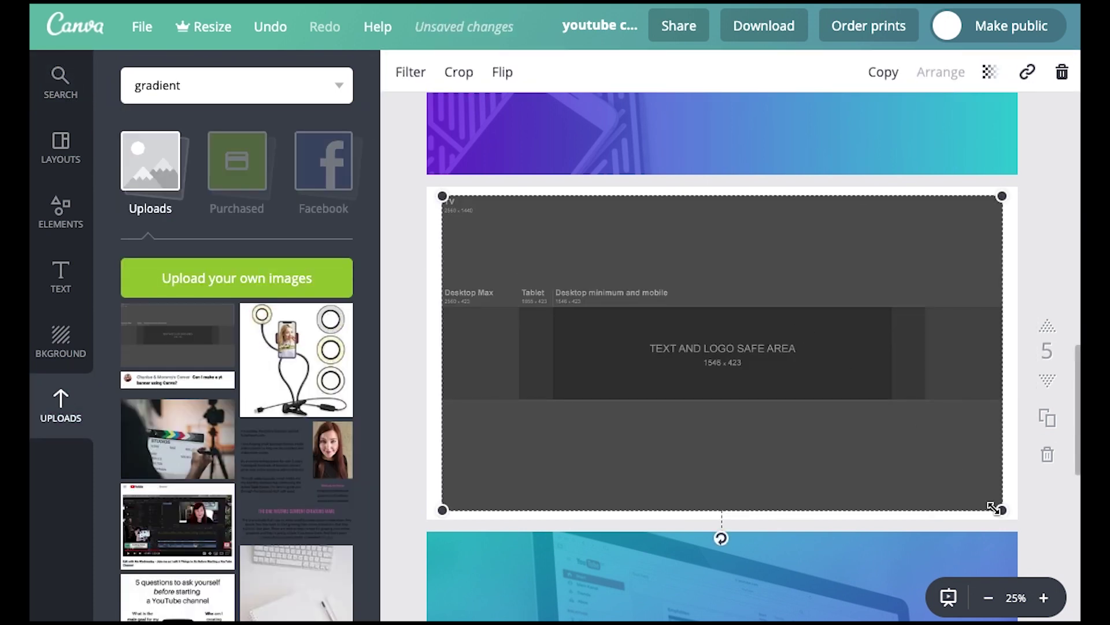
pyautogui.moveTo(1001, 509); pyautogui.dragTo(1016, 518)
pyautogui.moveTo(443, 196); pyautogui.dragTo(429, 190)
pyautogui.moveTo(535, 254); pyautogui.dragTo(537, 256)
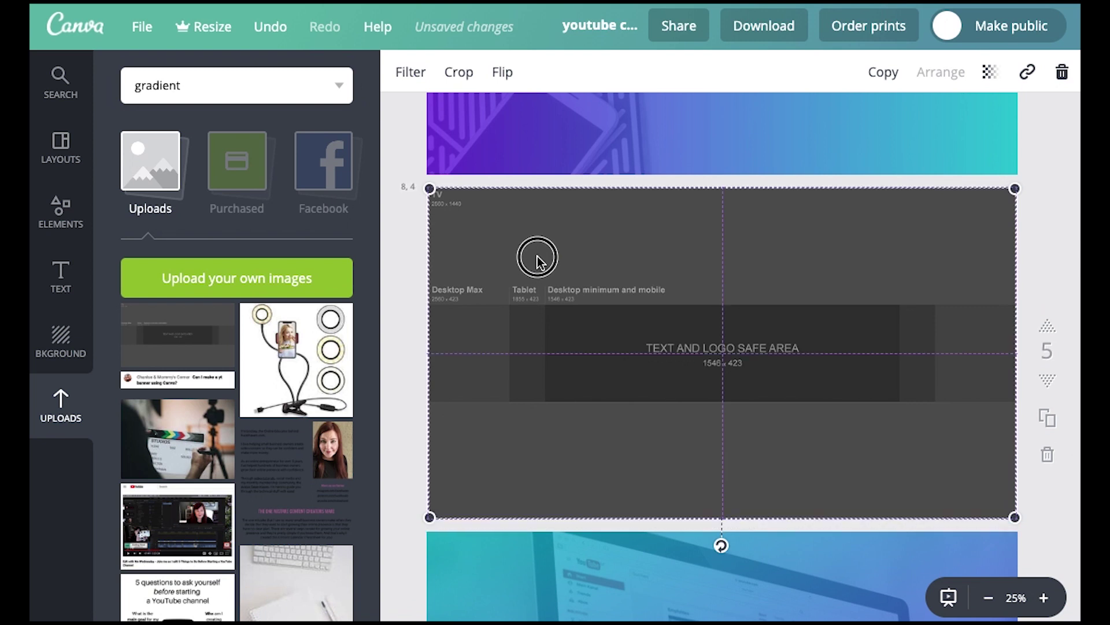
pyautogui.click(405, 352)
# - Add the uploaded notebook-and-keyboard photo to page 5 and enlarge it to cover the whole page
pyautogui.scroll(-4, 260, 457)
pyautogui.click(292, 416)
pyautogui.moveTo(783, 260); pyautogui.dragTo(837, 283)
pyautogui.moveTo(726, 471); pyautogui.dragTo(875, 342)
pyautogui.moveTo(835, 275); pyautogui.dragTo(1070, 87)
pyautogui.moveTo(626, 411); pyautogui.dragTo(327, 500)
pyautogui.moveTo(654, 352)
pyautogui.mouseDown()
pyautogui.moveTo(637, 357)
pyautogui.moveTo(653, 359)
pyautogui.mouseUp()
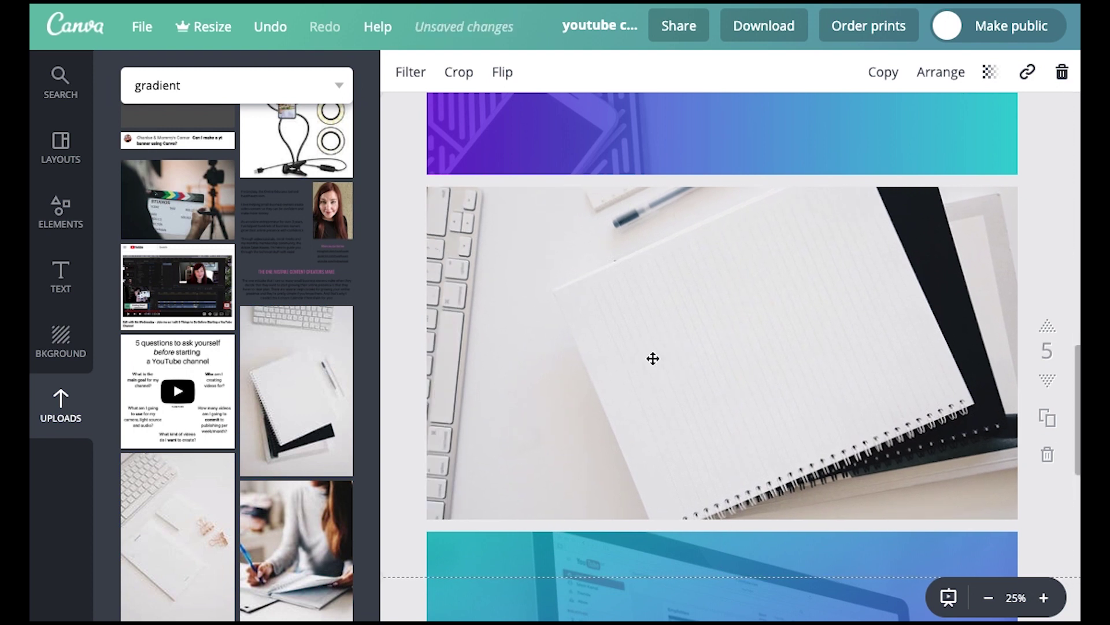
# - Send the notebook photo behind the safe-area template and make the template semi-transparent
pyautogui.click(942, 76)
pyautogui.click(921, 154)
pyautogui.click(990, 72)
pyautogui.moveTo(957, 127); pyautogui.dragTo(902, 128)
pyautogui.click(642, 272)
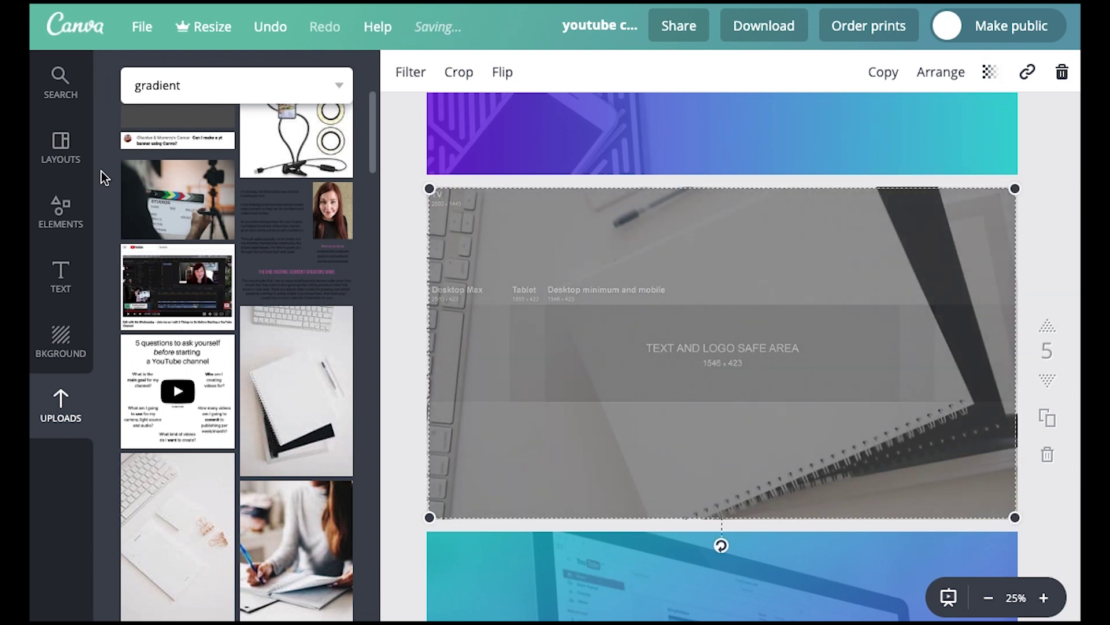
# - Add the uploaded cut-out portrait with the green top to page 5, shrink it, and place it inside the safe area
pyautogui.click(60, 211)
pyautogui.click(60, 404)
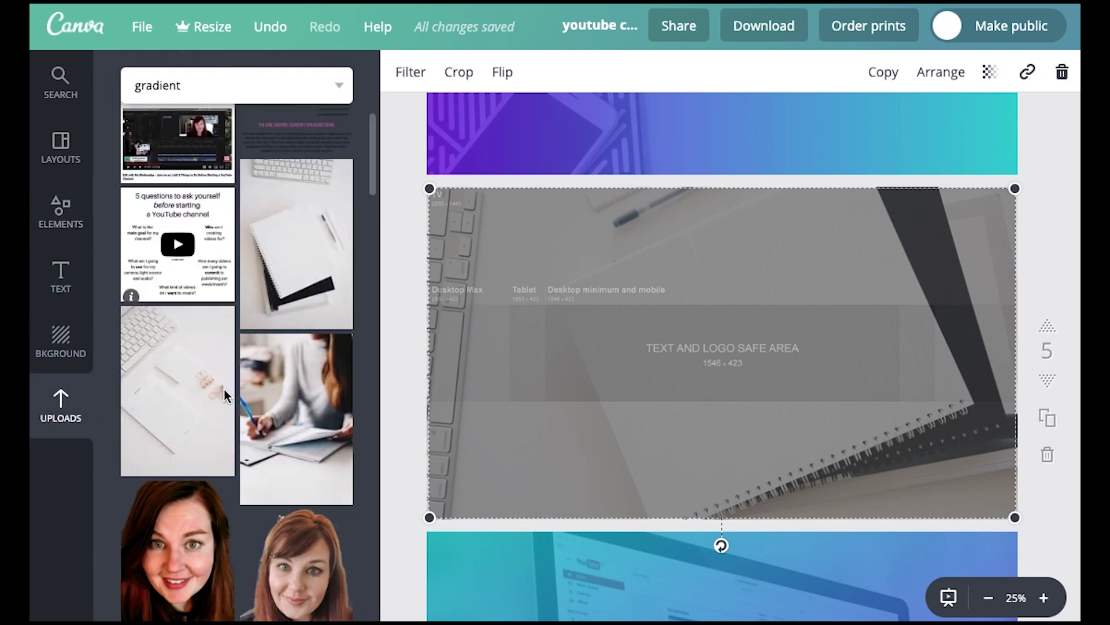
pyautogui.scroll(-10, 174, 422)
pyautogui.moveTo(198, 297); pyautogui.dragTo(657, 335)
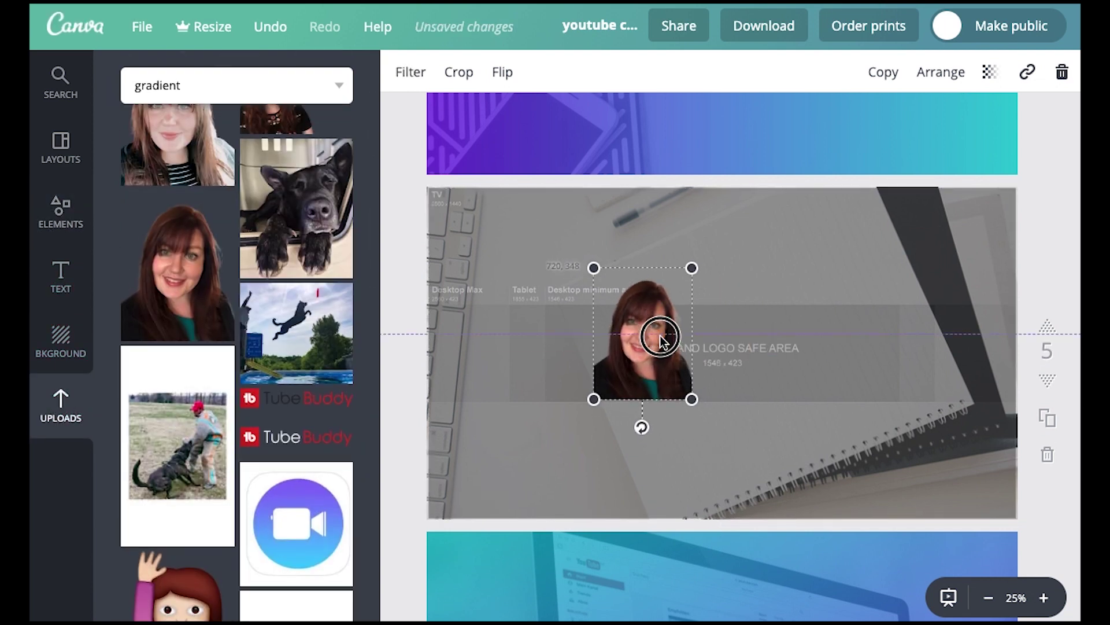
pyautogui.moveTo(692, 265); pyautogui.dragTo(636, 292)
pyautogui.moveTo(629, 361); pyautogui.dragTo(630, 356)
pyautogui.click(509, 312)
# - Add the "DAZZLE eau de parfum" text combination to page 5, resize it, and place it beside the portrait in the safe area
pyautogui.click(60, 276)
pyautogui.scroll(-2, 347, 255)
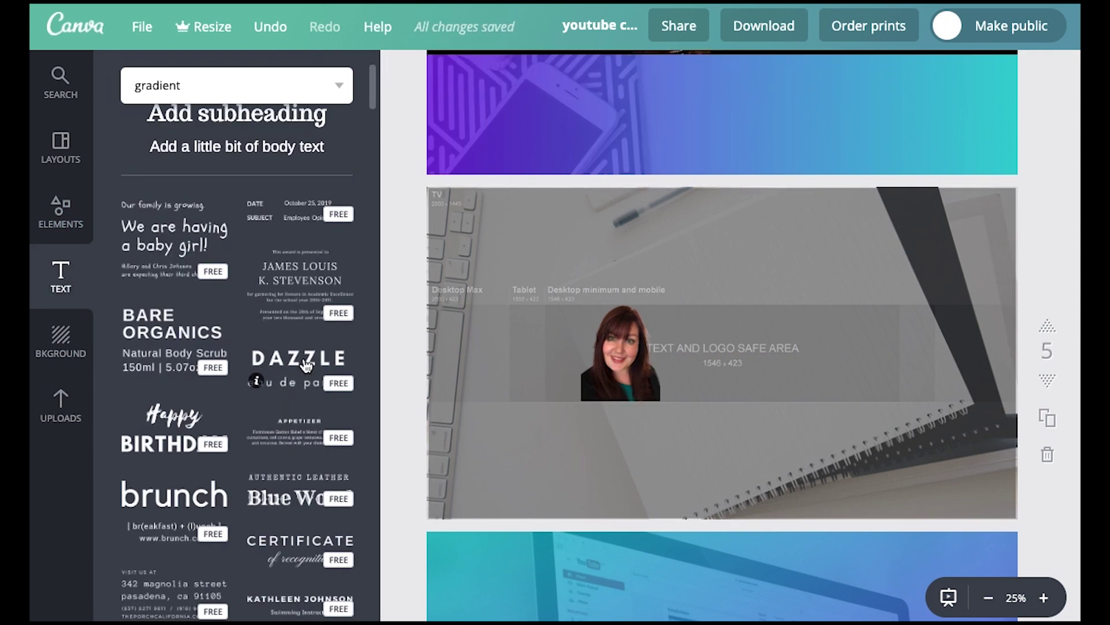
pyautogui.click(299, 364)
pyautogui.moveTo(755, 369); pyautogui.dragTo(894, 411)
pyautogui.moveTo(751, 347); pyautogui.dragTo(705, 327)
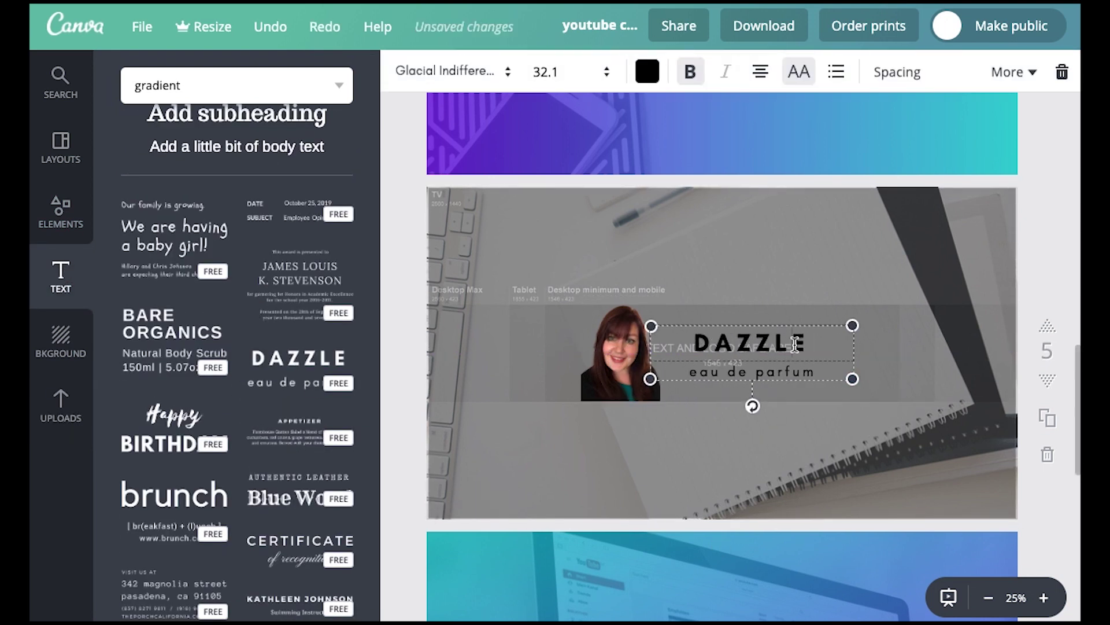
# - Replace the "DAZZLE" heading with "CREATE VIDEO CONTENT WITH CONFIDENCE" and set its font size to 18
pyautogui.doubleClick(749, 342)
pyautogui.write('CREATE VIDEO CONTENT WITH CONFIDENCE')
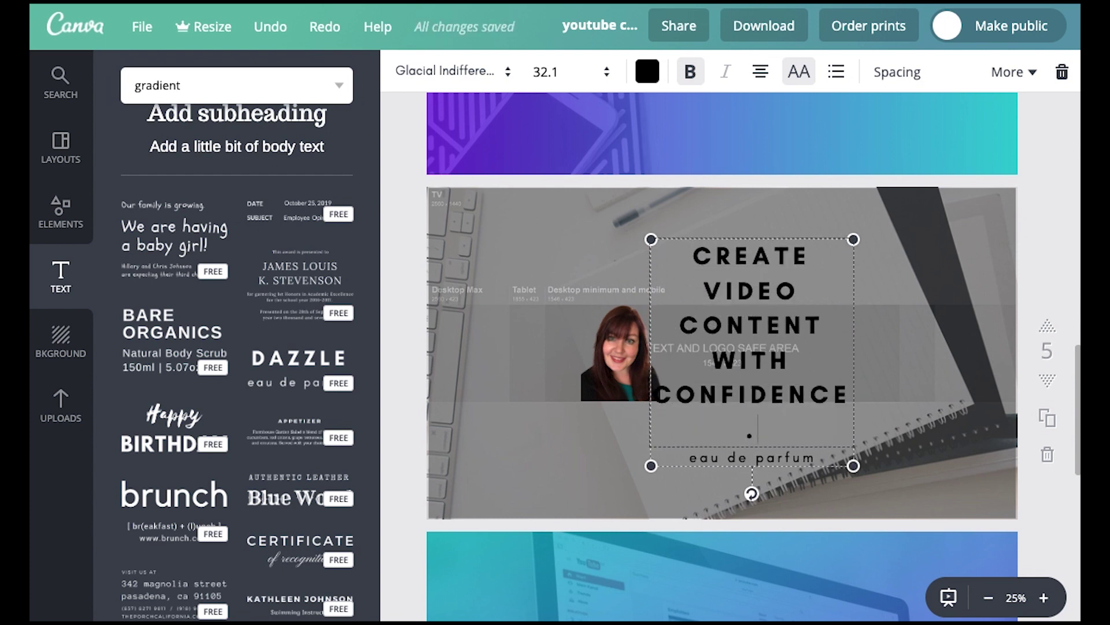
pyautogui.click(558, 77)
pyautogui.click(558, 237)
pyautogui.click(557, 251)
pyautogui.click(542, 75)
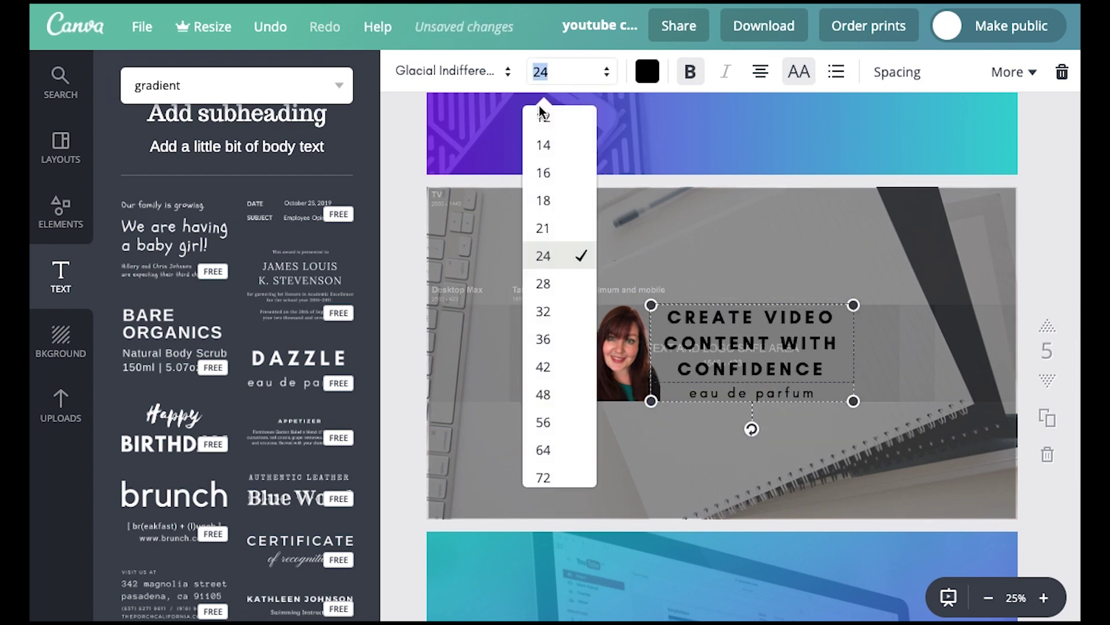
pyautogui.click(547, 200)
# - Replace "eau de parfum" with "with" and the presenter's full name, and position the text block in the safe area
pyautogui.click(823, 386)
pyautogui.moveTo(822, 385); pyautogui.dragTo(685, 386)
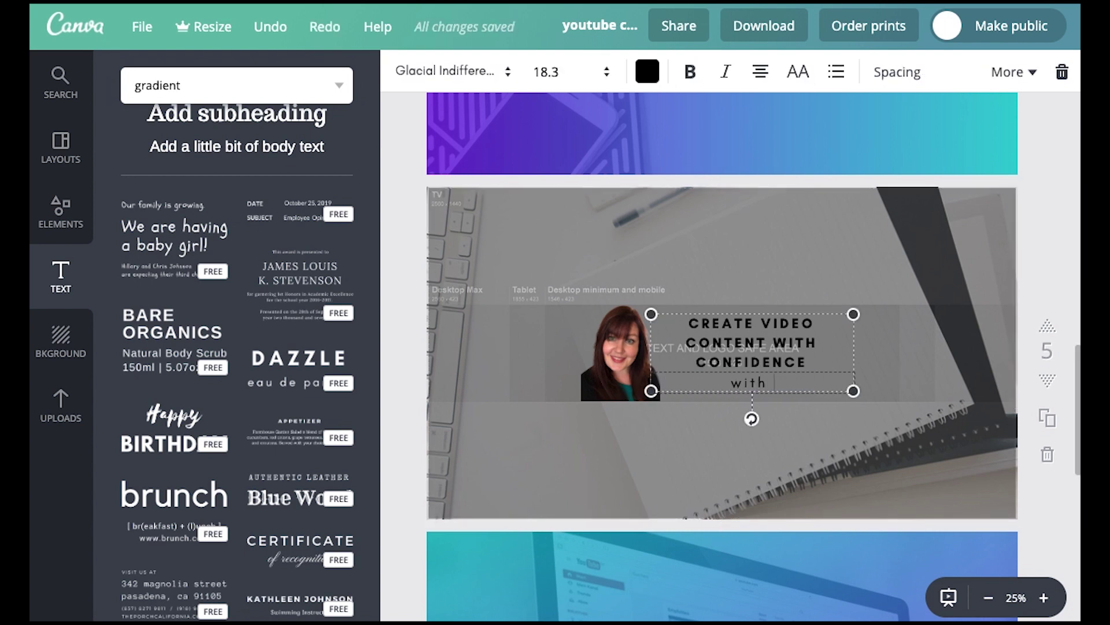
pyautogui.click(822, 427)
pyautogui.moveTo(751, 361); pyautogui.dragTo(744, 368)
pyautogui.click(863, 364)
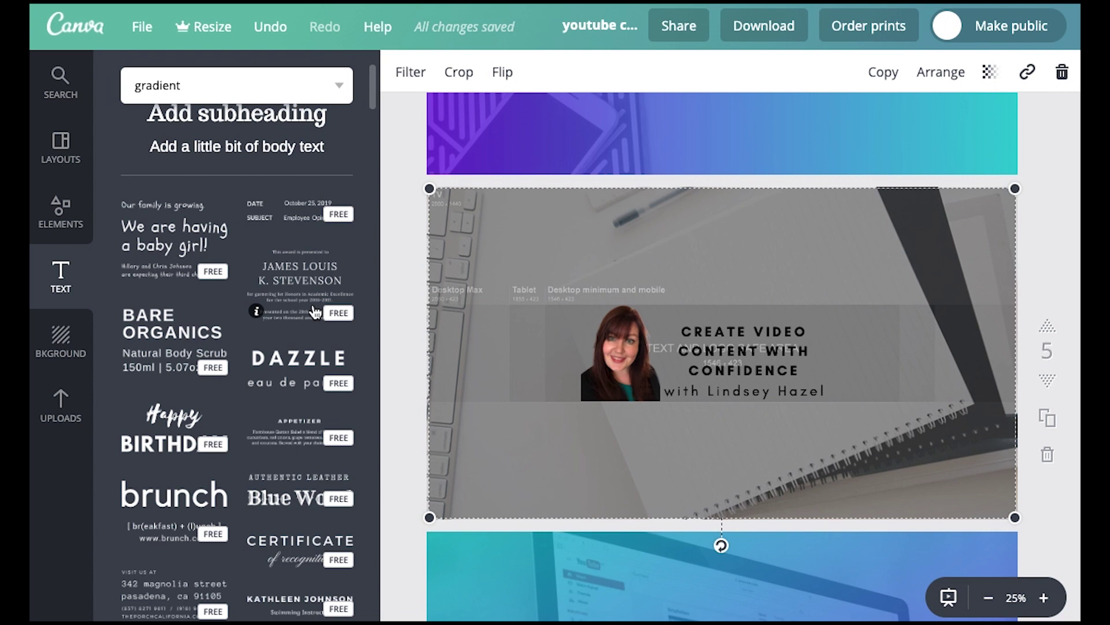
# - Add a dark red square, reshape it into a band across page 5 at the portrait's lower part, and colour it black
pyautogui.click(60, 211)
pyautogui.click(315, 496)
pyautogui.moveTo(722, 211); pyautogui.dragTo(722, 449)
pyautogui.moveTo(702, 462); pyautogui.dragTo(702, 366)
pyautogui.moveTo(867, 378); pyautogui.dragTo(1030, 378)
pyautogui.moveTo(572, 380); pyautogui.dragTo(390, 375)
pyautogui.click(402, 71)
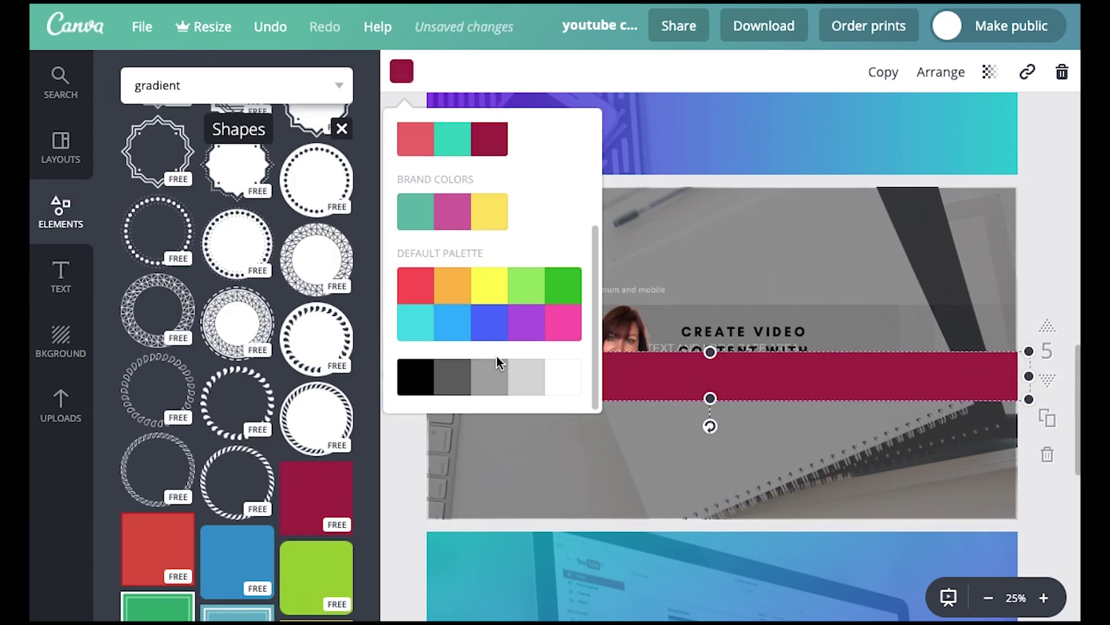
pyautogui.click(411, 375)
# - Reduce the black band's height from its upper edge and send it behind the portrait and text
pyautogui.click(941, 72)
pyautogui.click(920, 155)
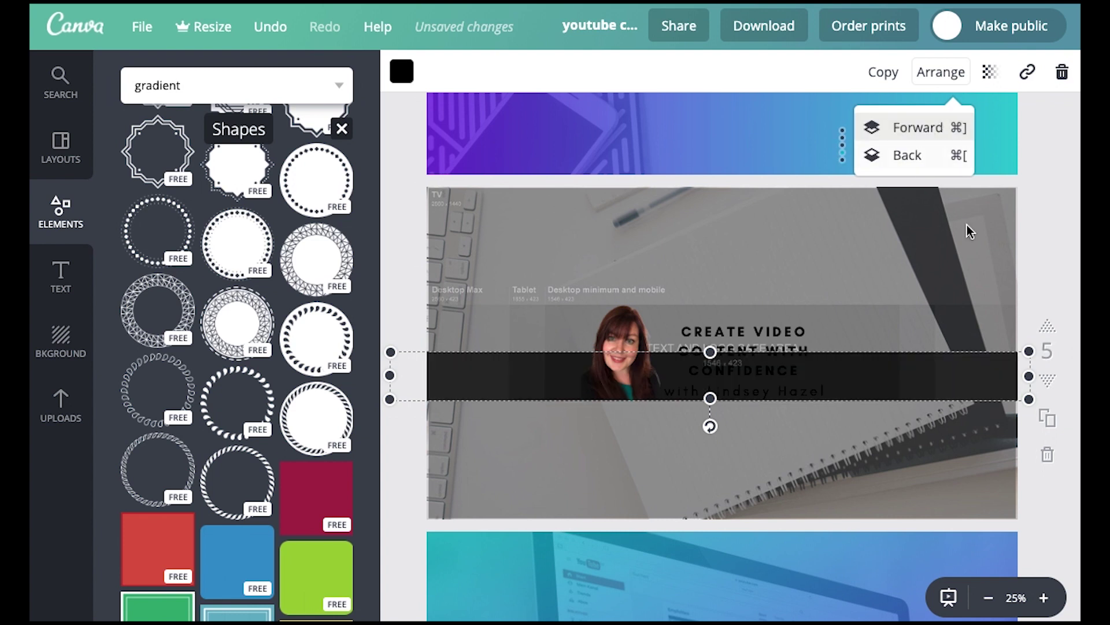
pyautogui.click(761, 370)
pyautogui.click(762, 370)
pyautogui.moveTo(710, 352); pyautogui.dragTo(708, 365)
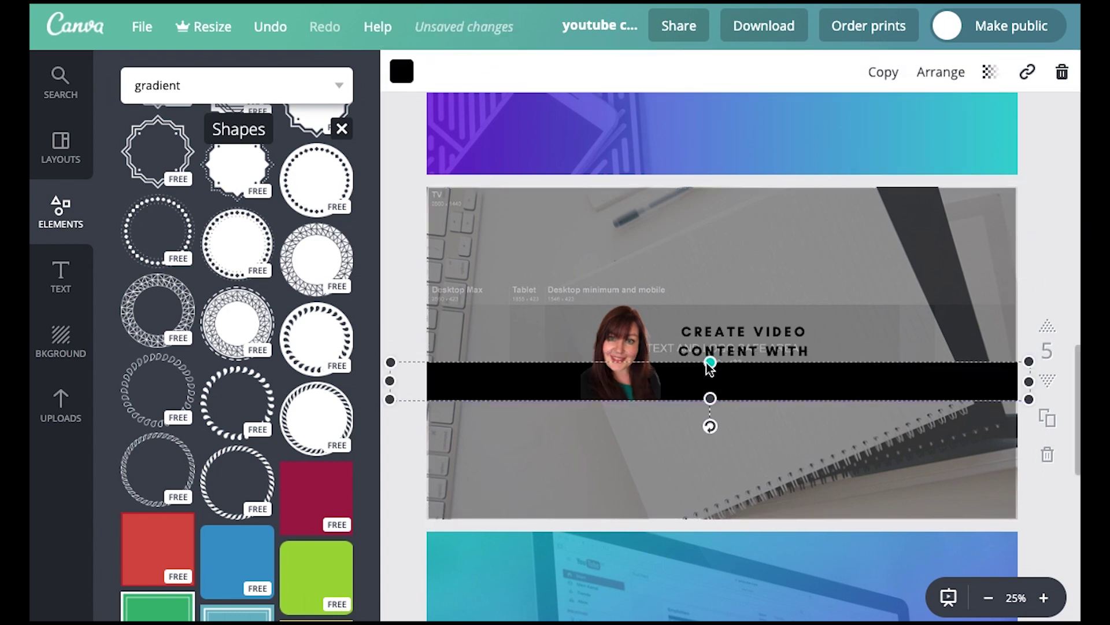
pyautogui.click(941, 71)
pyautogui.click(911, 154)
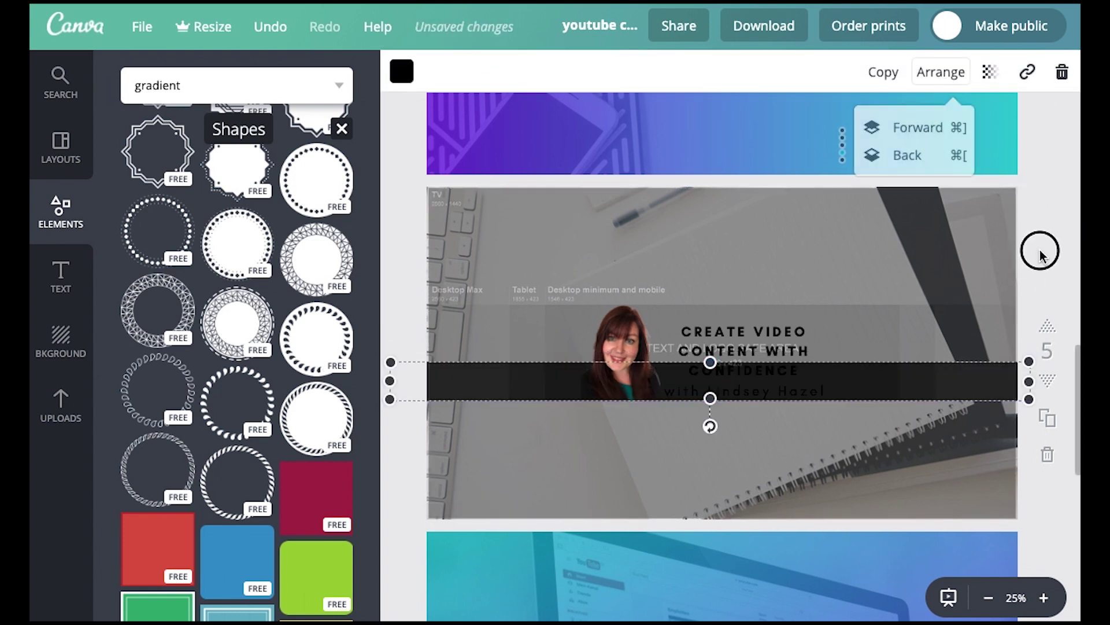
# - Recolour the word "CONFIDENCE" teal and the presenter's name line white
pyautogui.click(761, 357)
pyautogui.moveTo(761, 354); pyautogui.dragTo(740, 368)
pyautogui.click(647, 71)
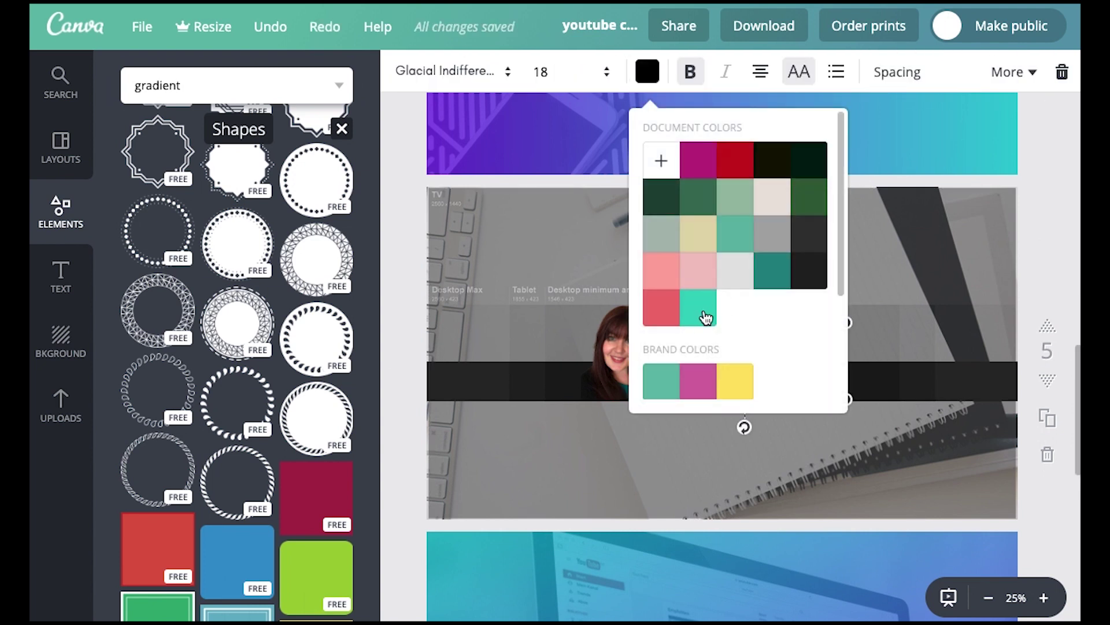
pyautogui.click(702, 313)
pyautogui.click(800, 405)
pyautogui.click(830, 395)
pyautogui.moveTo(829, 395); pyautogui.dragTo(650, 392)
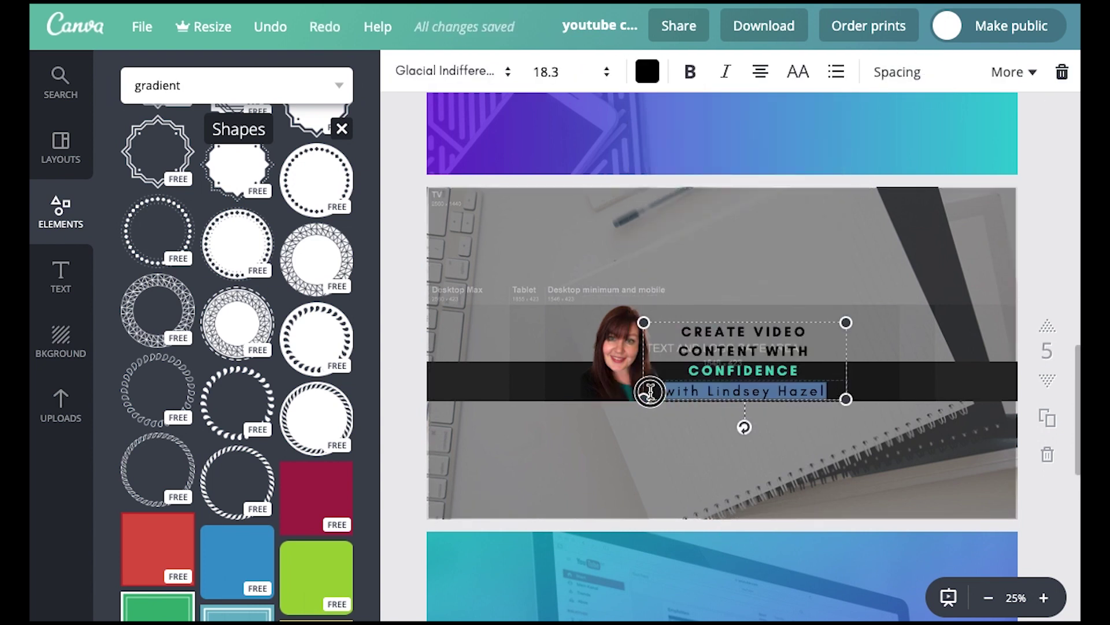
pyautogui.click(647, 71)
pyautogui.click(799, 363)
pyautogui.click(923, 269)
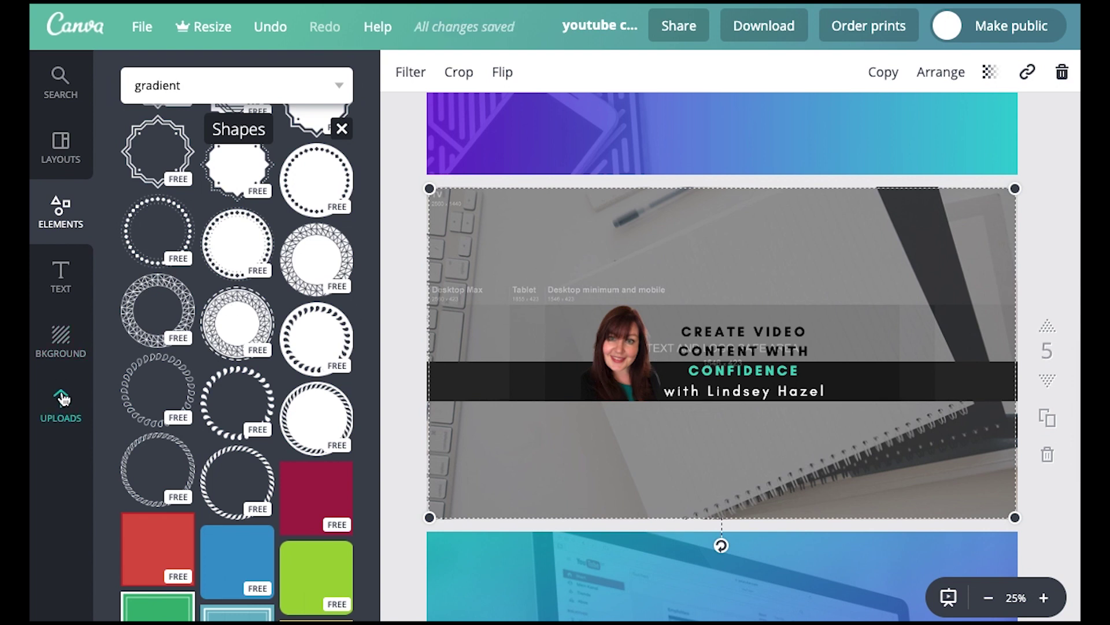
# - Add the diagonal teal-to-purple gradient to page 5, enlarge it to cover the whole page, and make it semi-transparent
pyautogui.click(196, 86)
pyautogui.click(315, 275)
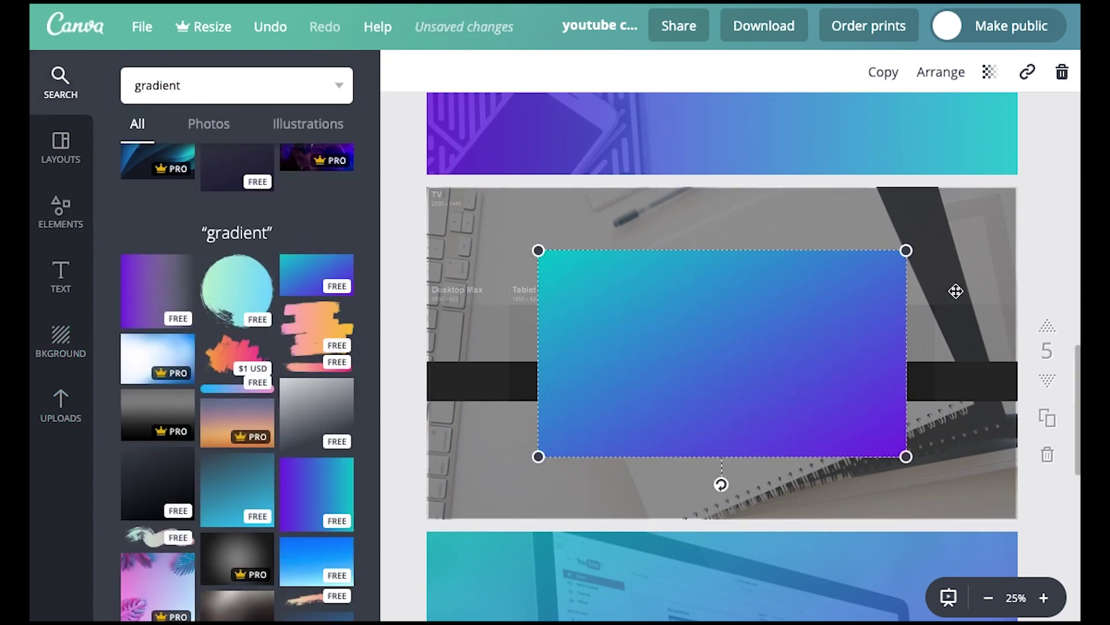
pyautogui.moveTo(905, 250); pyautogui.dragTo(1043, 173)
pyautogui.moveTo(538, 456); pyautogui.dragTo(393, 538)
pyautogui.click(990, 71)
pyautogui.moveTo(955, 127); pyautogui.dragTo(912, 127)
pyautogui.click(944, 221)
# - Send the gradient behind the band, portrait, text and safe-area template, and delete the template from page 5
pyautogui.click(948, 75)
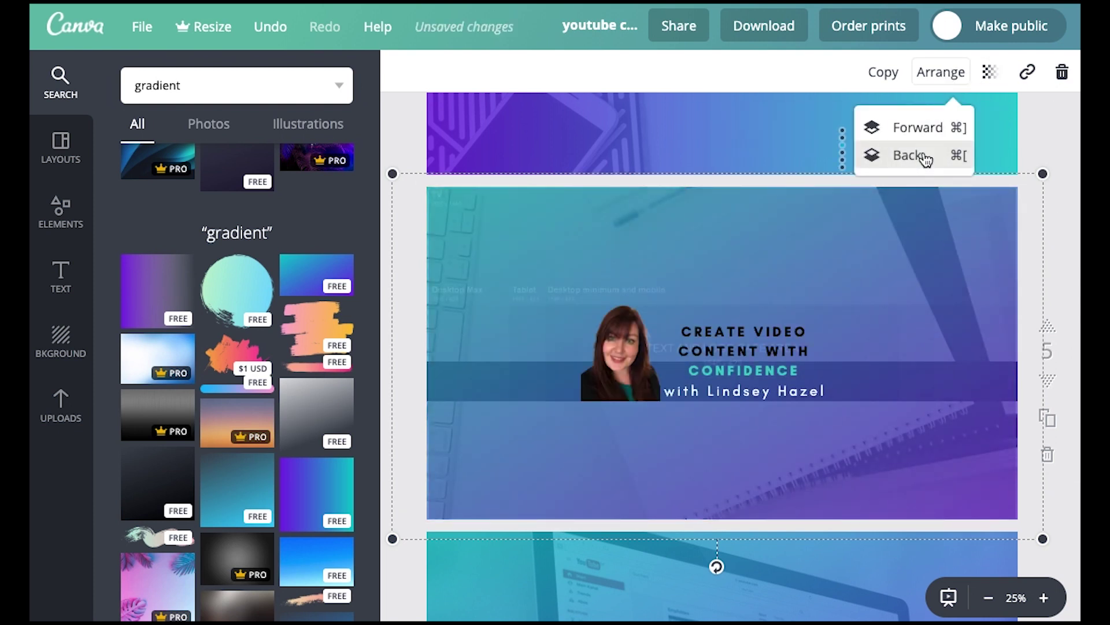
pyautogui.click(920, 155)
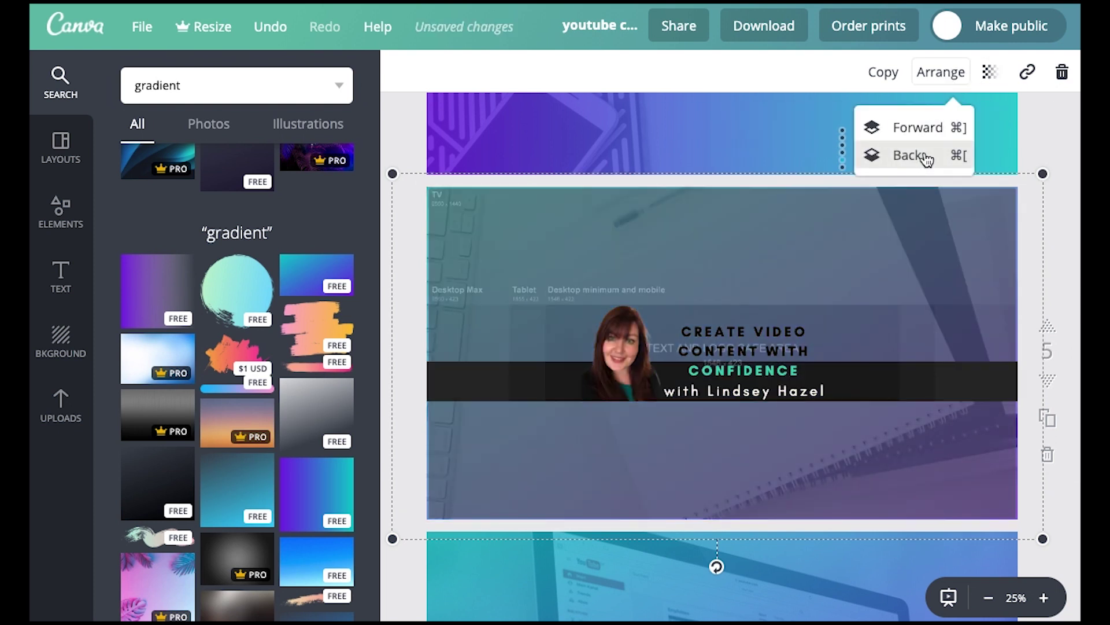
pyautogui.click(884, 275)
pyautogui.press('Delete')
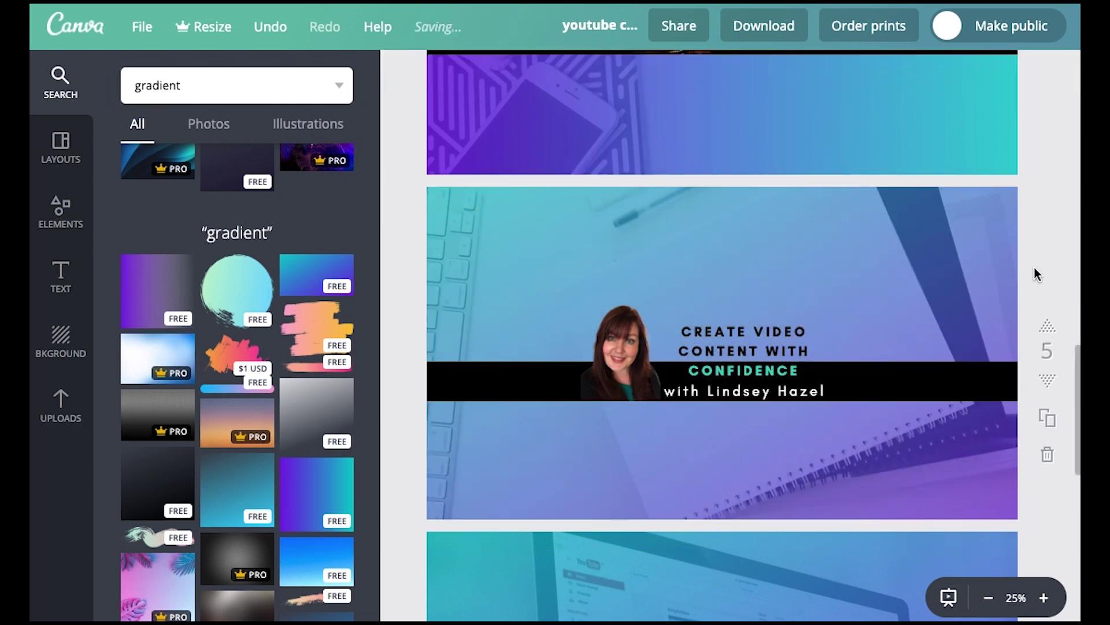
# - Switch to the YouTube channel page and open the channel art upload for the banner
pyautogui.scroll(5, 901, 347)
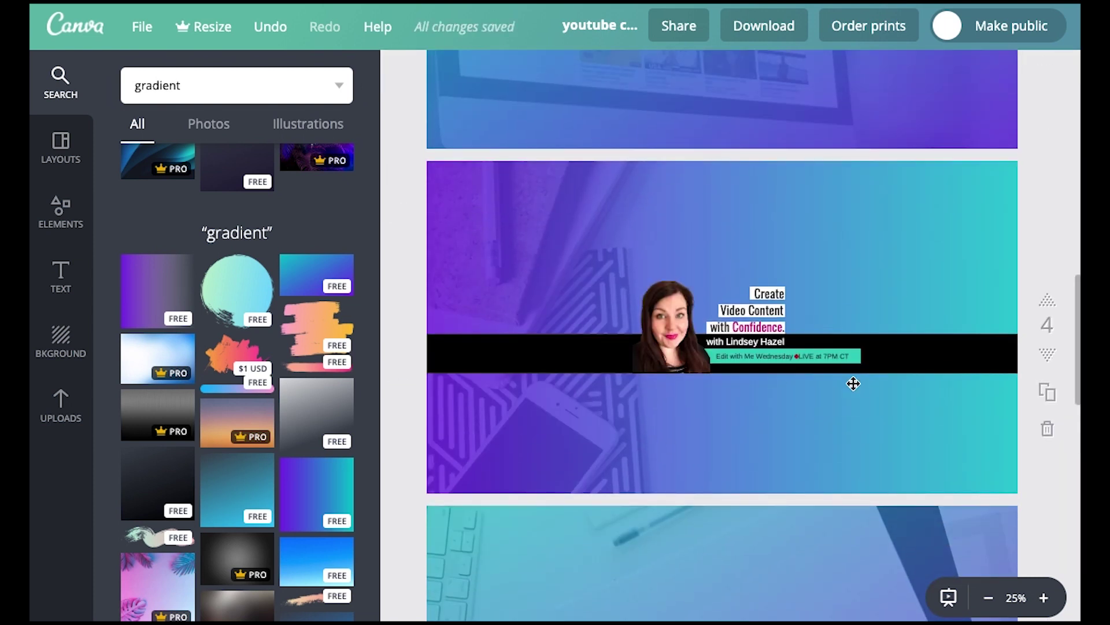
pyautogui.scroll(-5, 853, 379)
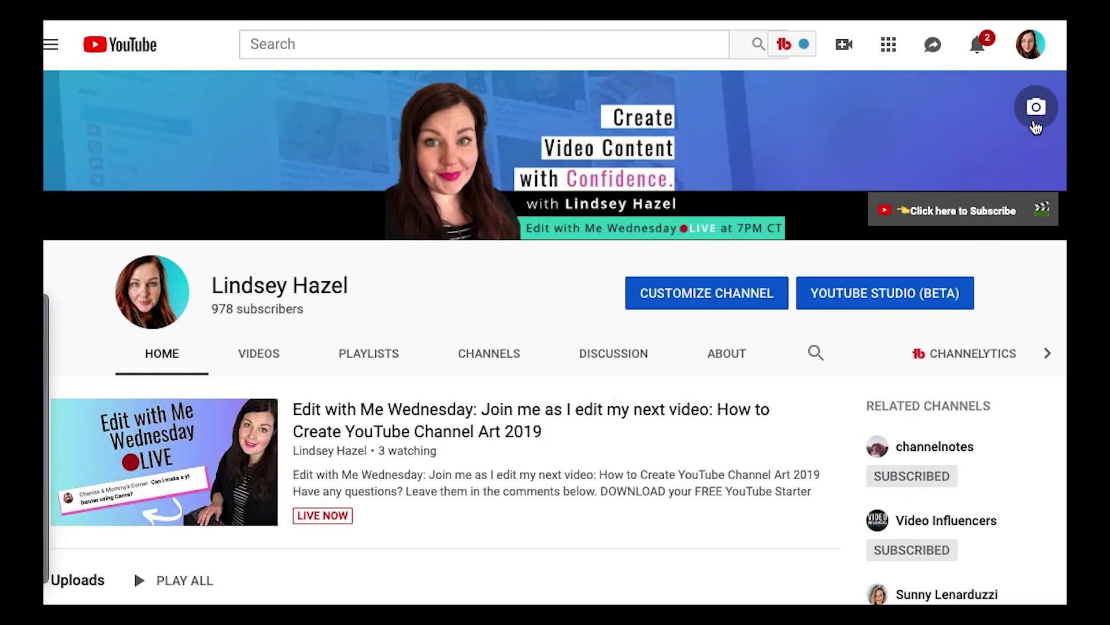
pyautogui.click(1034, 111)
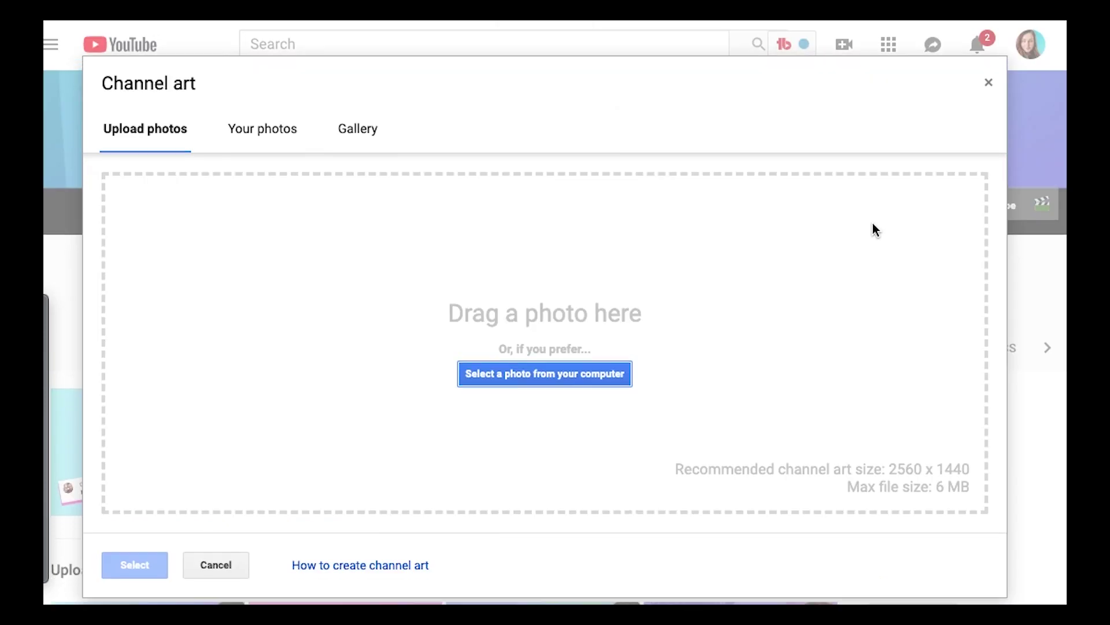